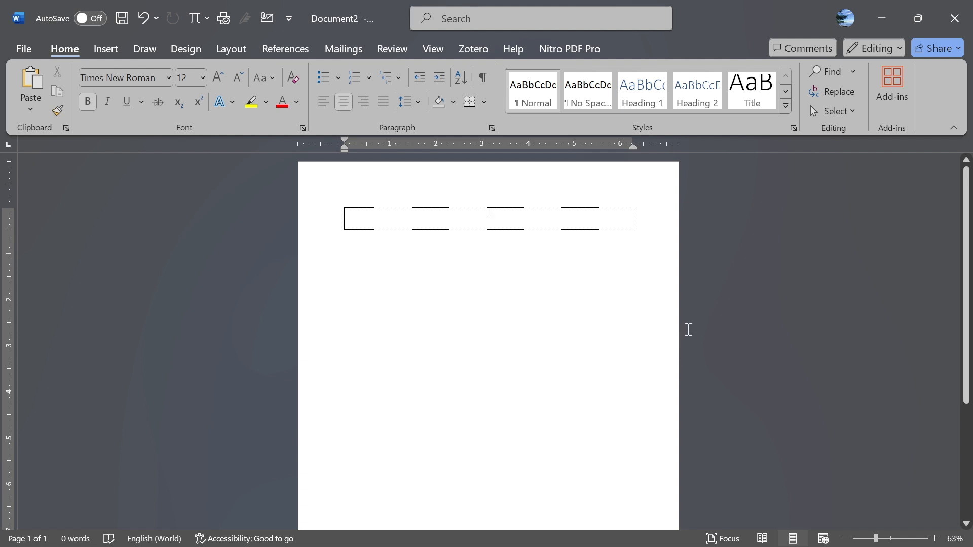
left_click(680, 537)
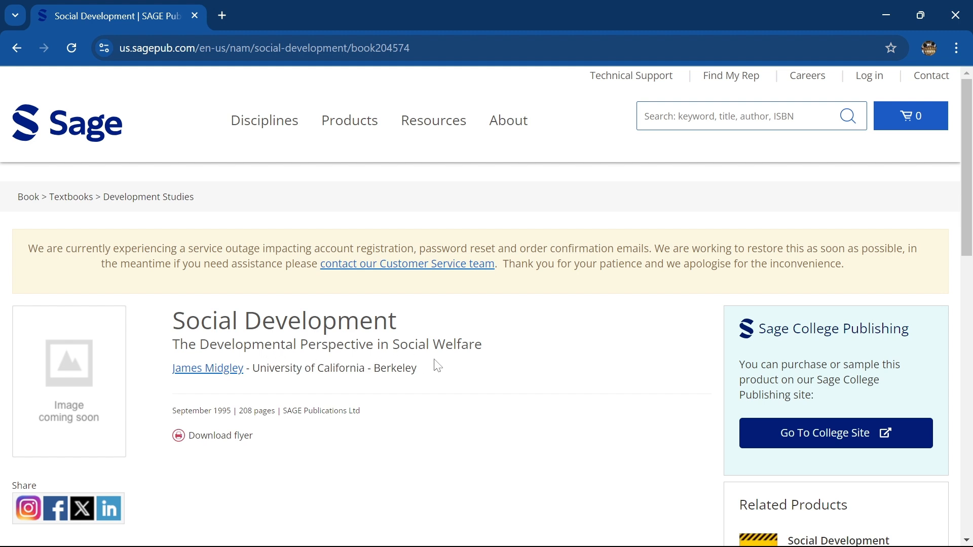
left_click(886, 16)
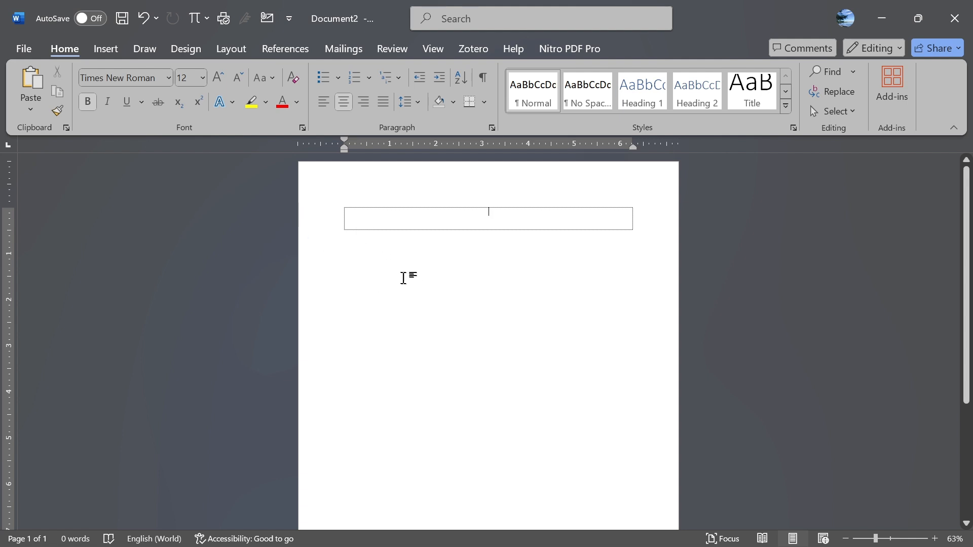
left_click(237, 52)
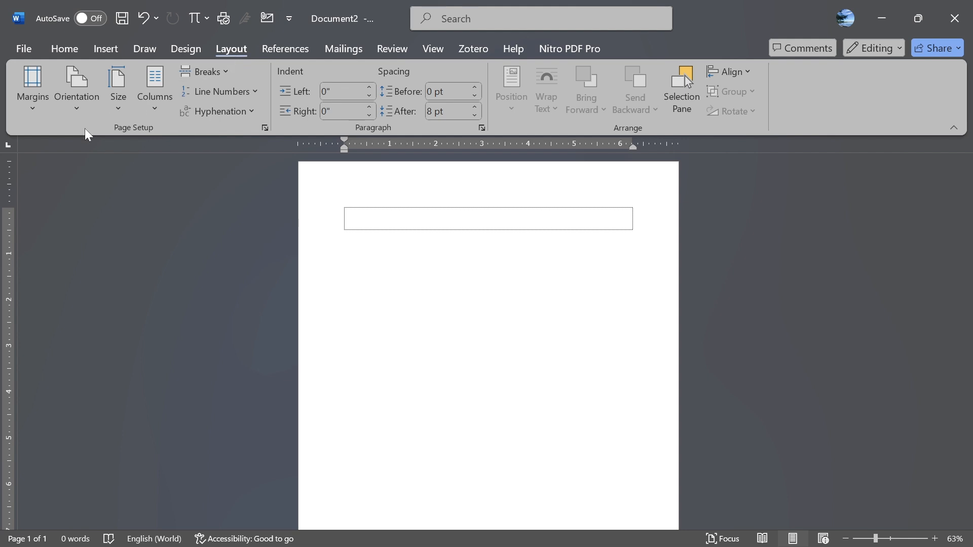
left_click(34, 116)
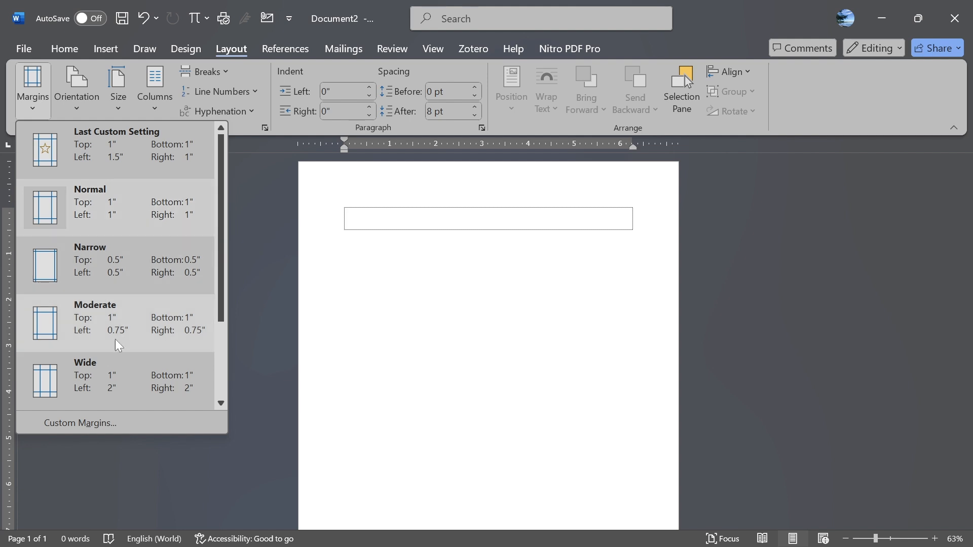
left_click(100, 424)
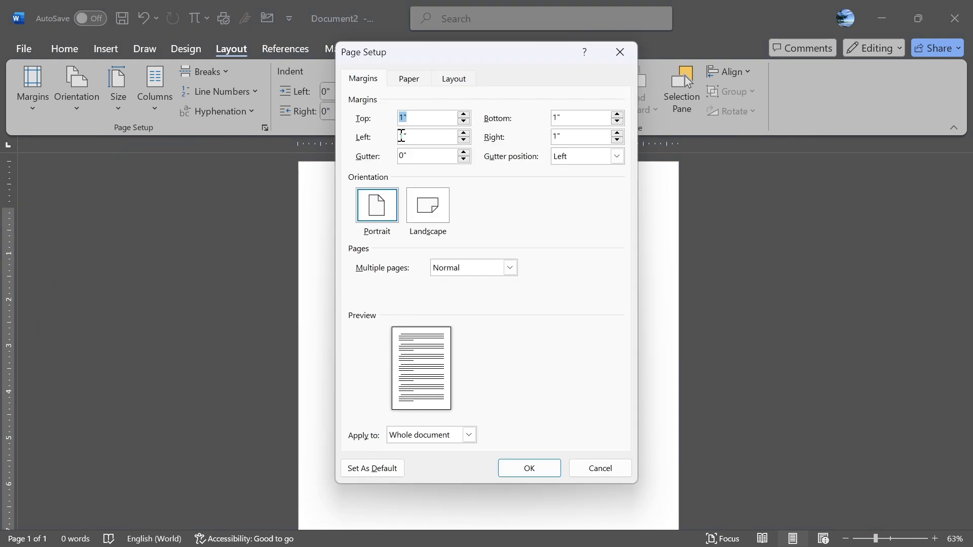
left_click(619, 57)
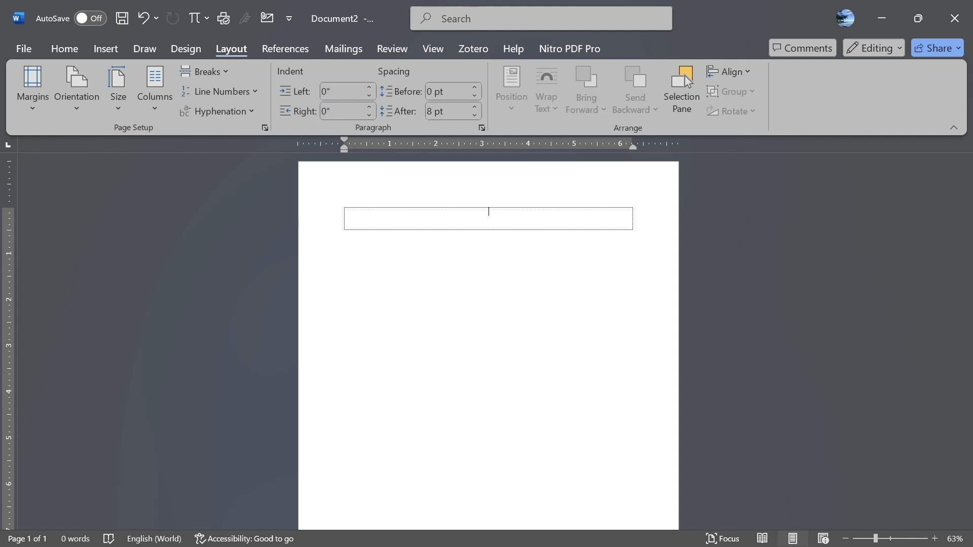
- Apply 2.0 double line spacing to the table cell text, then add rows to the table
left_click_drag(488, 209, 488, 229)
left_click(63, 49)
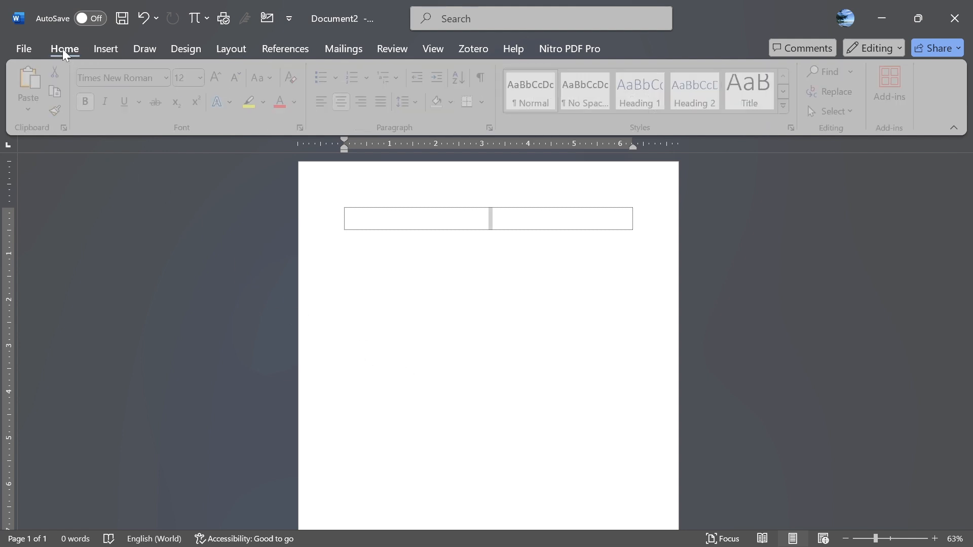
left_click(421, 105)
left_click(438, 187)
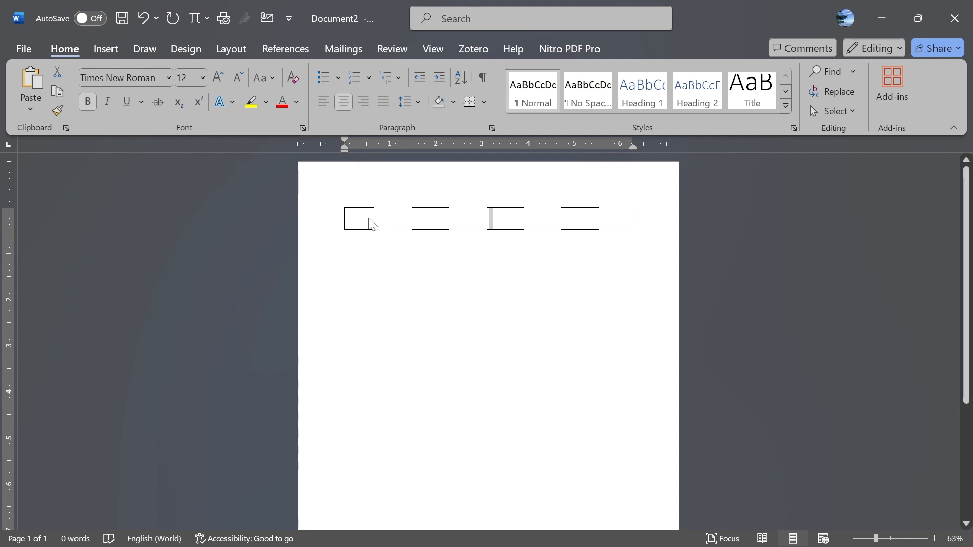
left_click(481, 220)
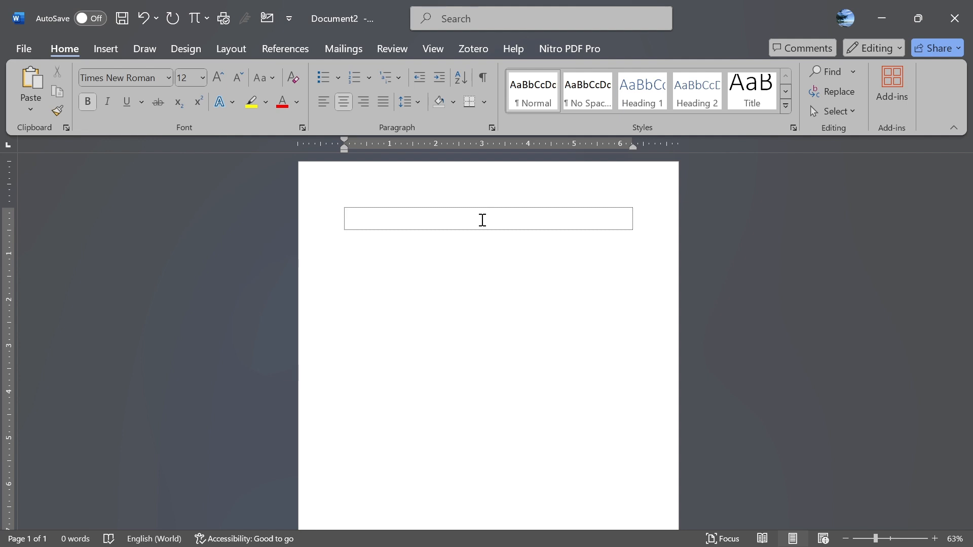
key("Tab")
key("Tab")
key("Tab")
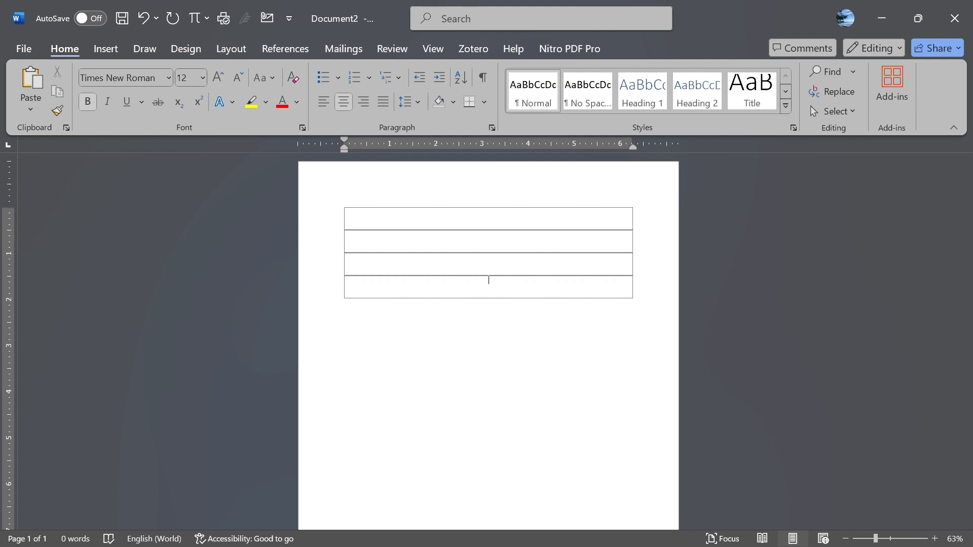
- Type 'Book Review' in bold in the fourth row and add a new row below it
key("ctrl+b")
type("Book Review")
key("shift+Home")
key("ctrl+b")
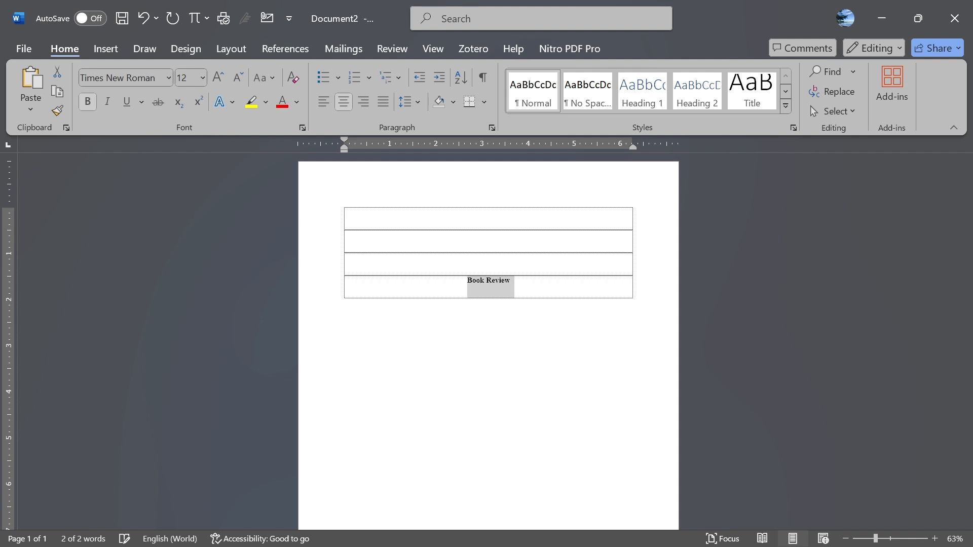
key("End")
key("Tab")
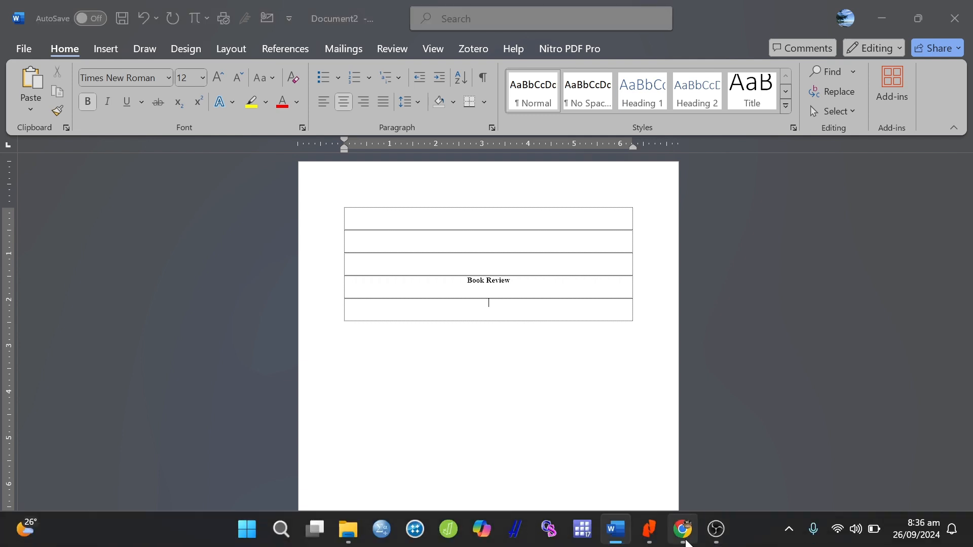
- Copy the book's title and subtitle from the Sage book page in the browser
left_click(616, 530)
left_click_drag(173, 321, 497, 347)
key("ctrl+c")
mouse_move(710, 497)
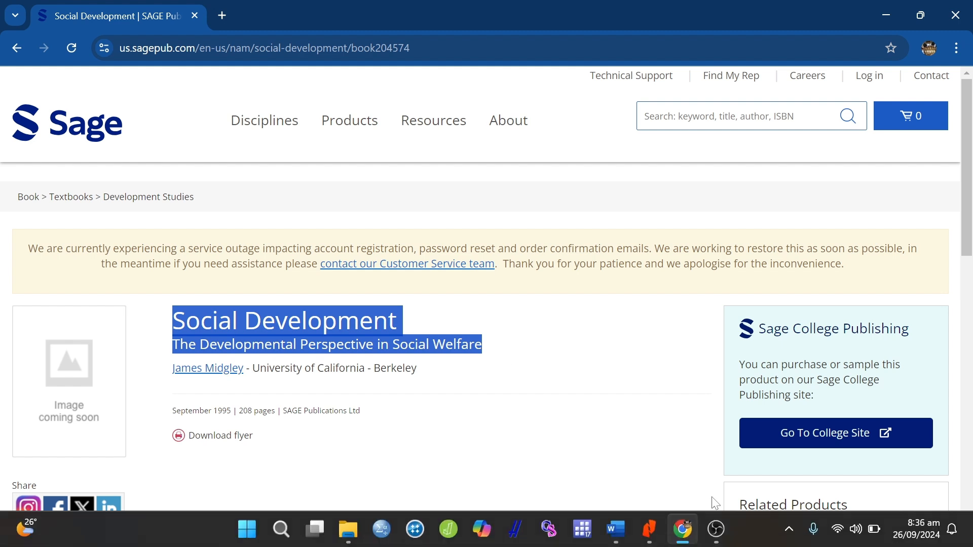
left_click(616, 529)
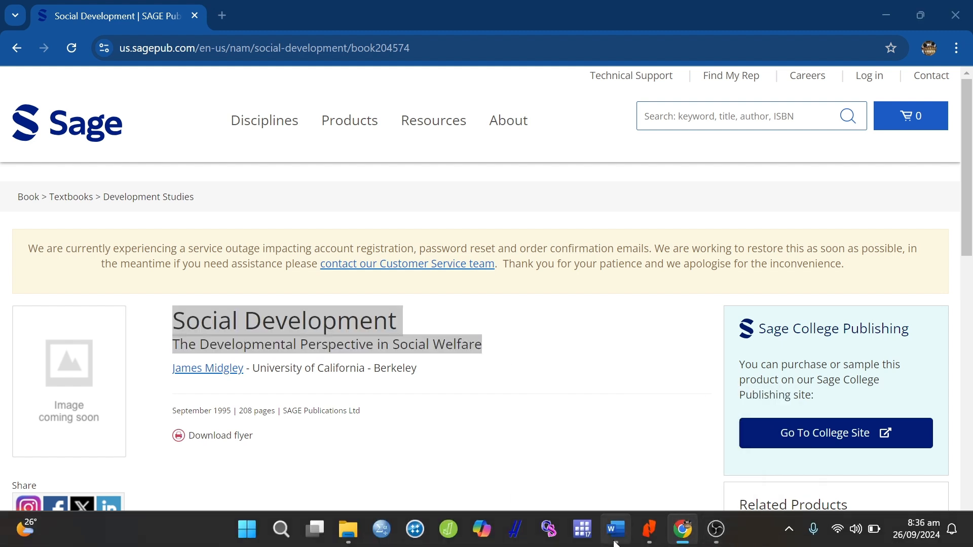
- Paste the title and subtitle on one line, ending with 'Welfare by' and the author's name
key("ctrl+v")
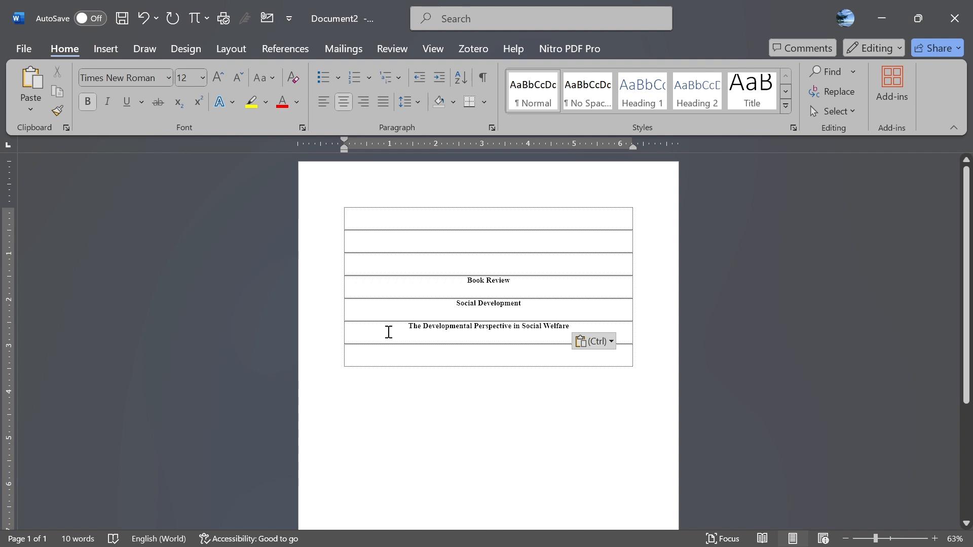
key("BackSpace")
key("BackSpace")
type("Welfare")
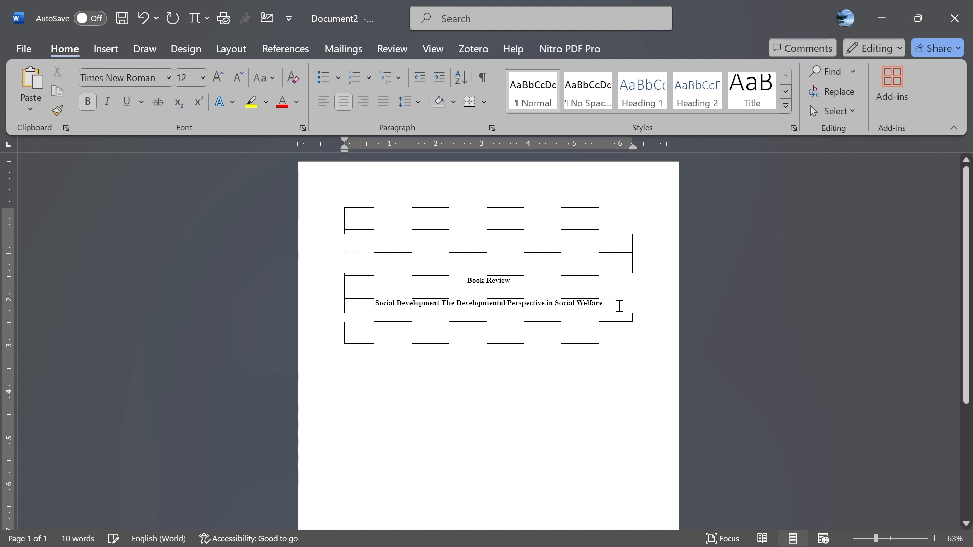
type(" by")
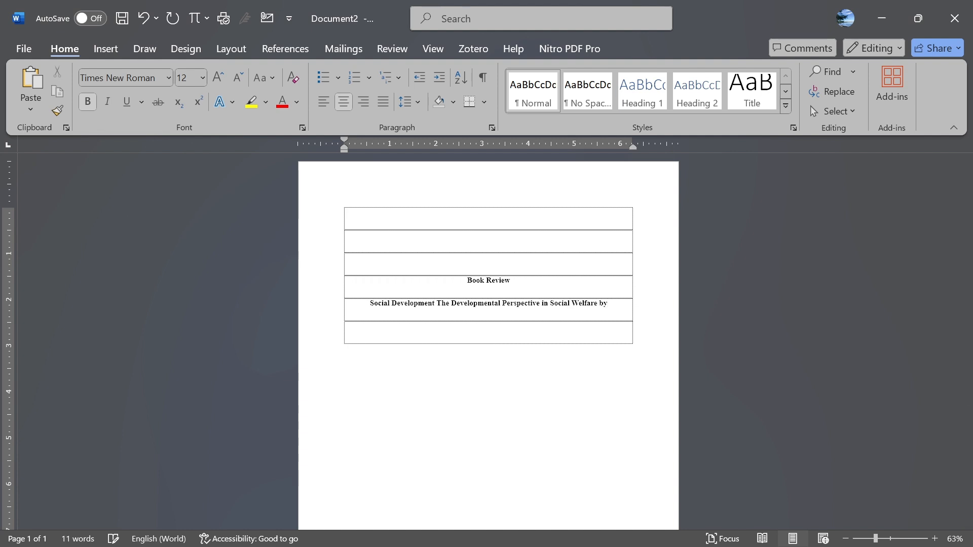
type(" Jamed Midgley")
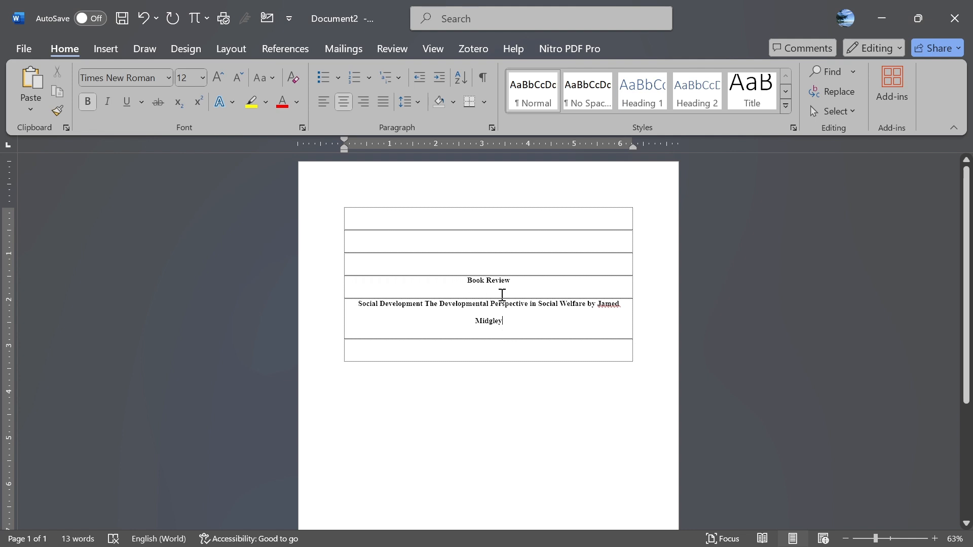
left_click_drag(358, 305, 502, 318)
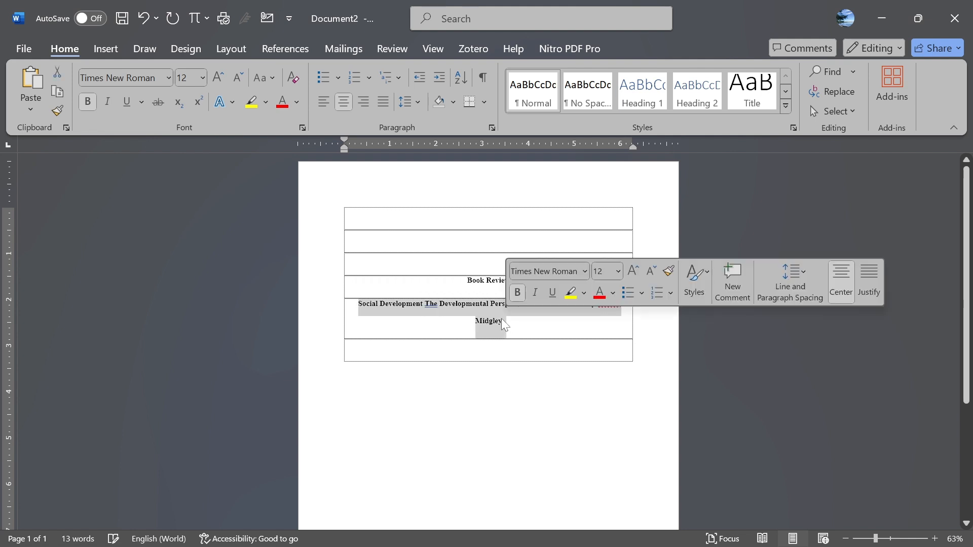
left_click(522, 334)
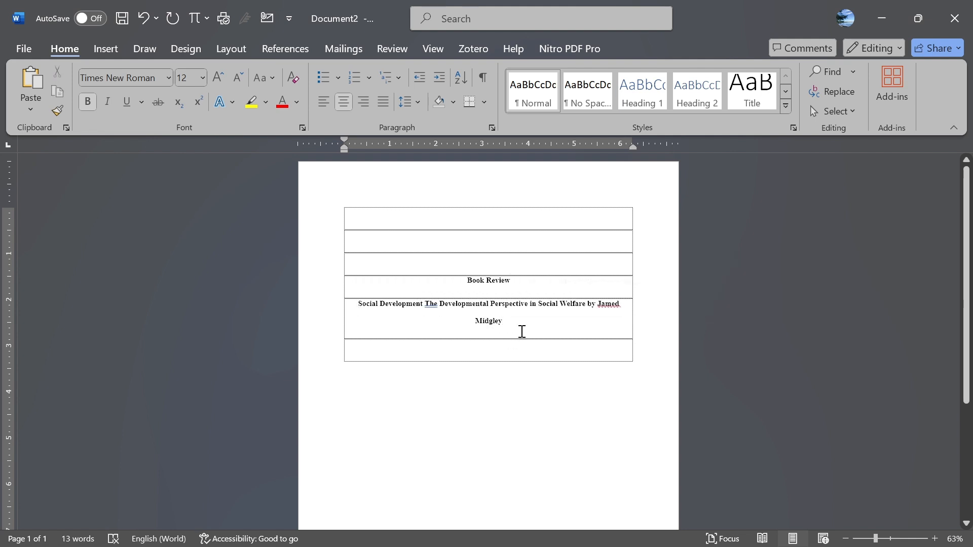
key("Return")
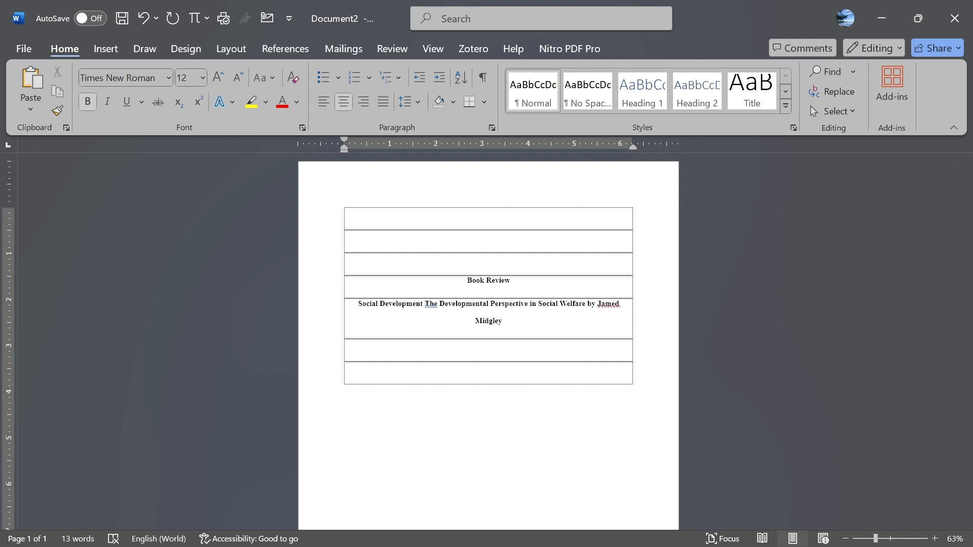
- Add a non-bold author line reading 'Penulis A dan Penulis B' below the title
key("Return")
type("Penulis A")
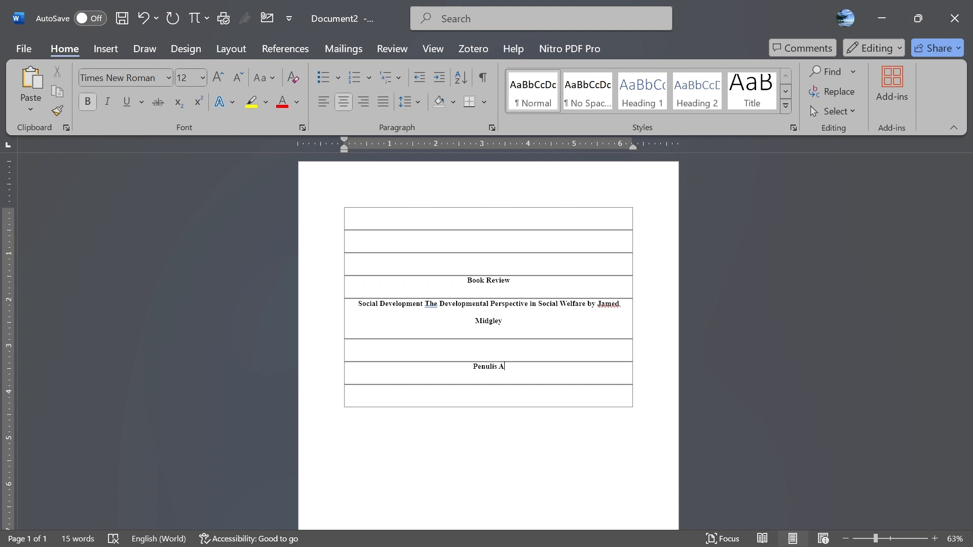
type("dan Penulis B")
key("shift+Home")
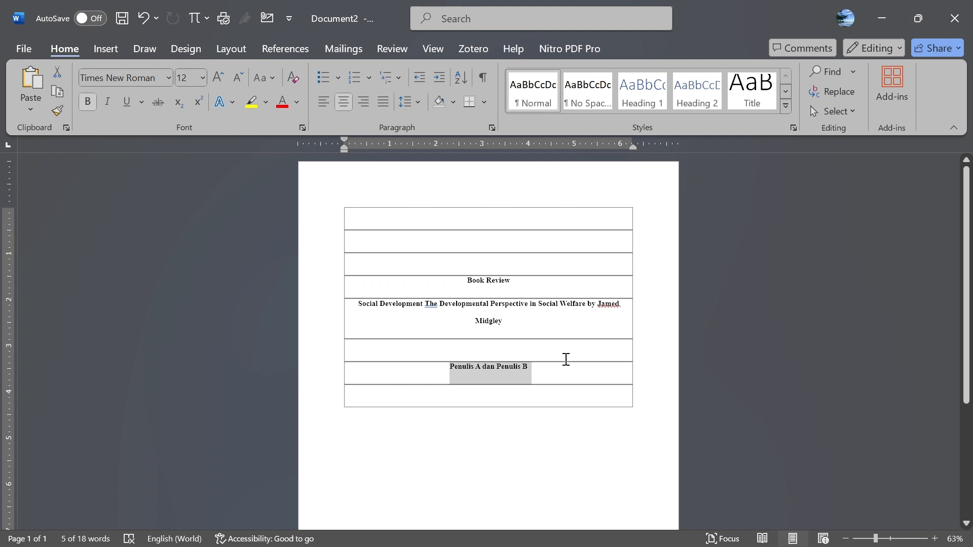
key("ctrl+b")
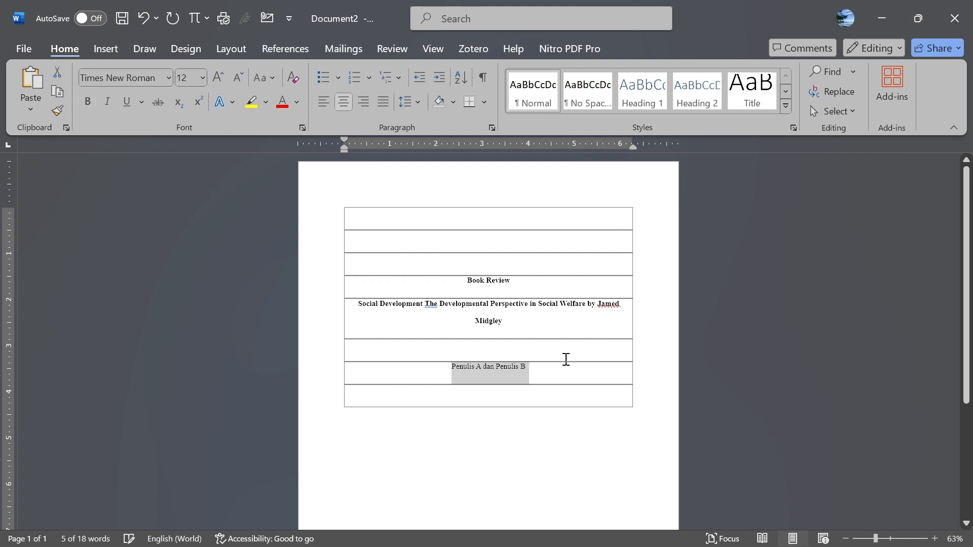
left_click(548, 366)
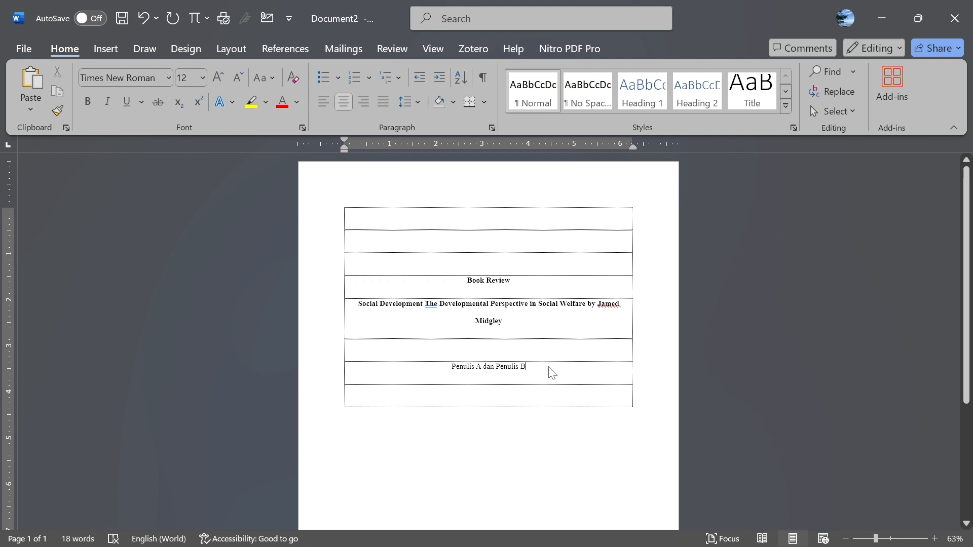
- Type the affiliation placeholder 'Departement . . . ., Universitas . . . .' on the next line
key("Return")
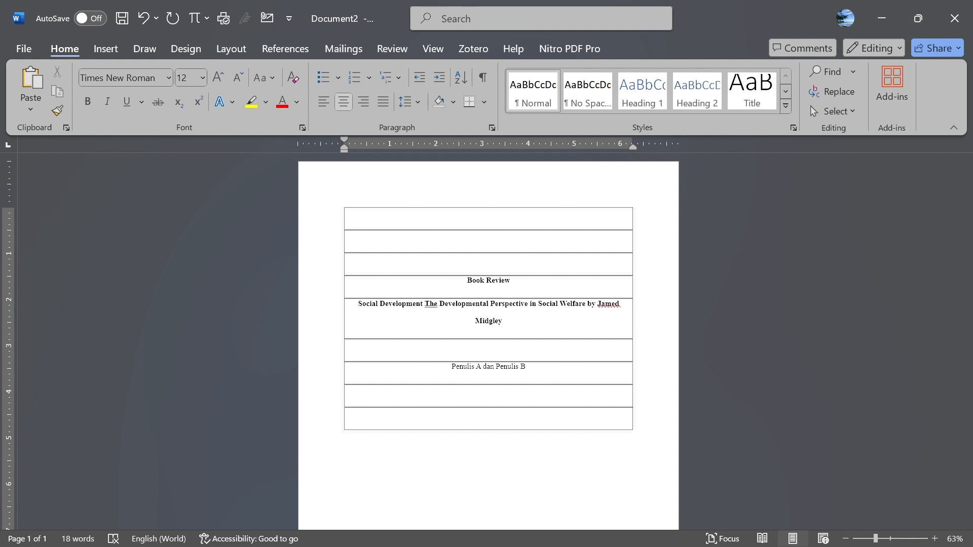
type("Depar")
type("temen")
type("t")
type(" . .")
type(" .")
type(" ., ")
type("Uni")
type("versitas .")
type(" . . .")
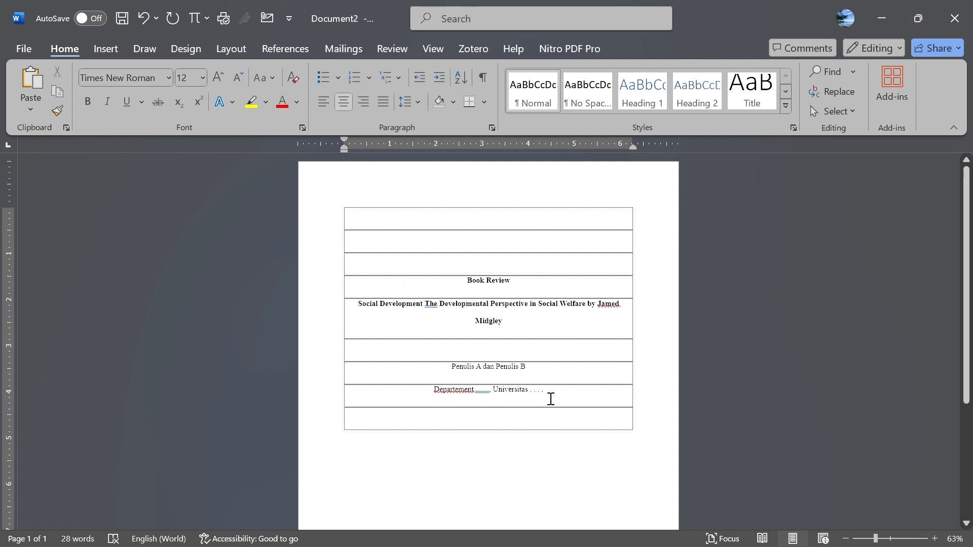
- Replace 'Universitas . . . .' with 'University . .' in the affiliation line
left_click_drag(495, 391, 552, 393)
key("BackSpace")
key("BackSpace")
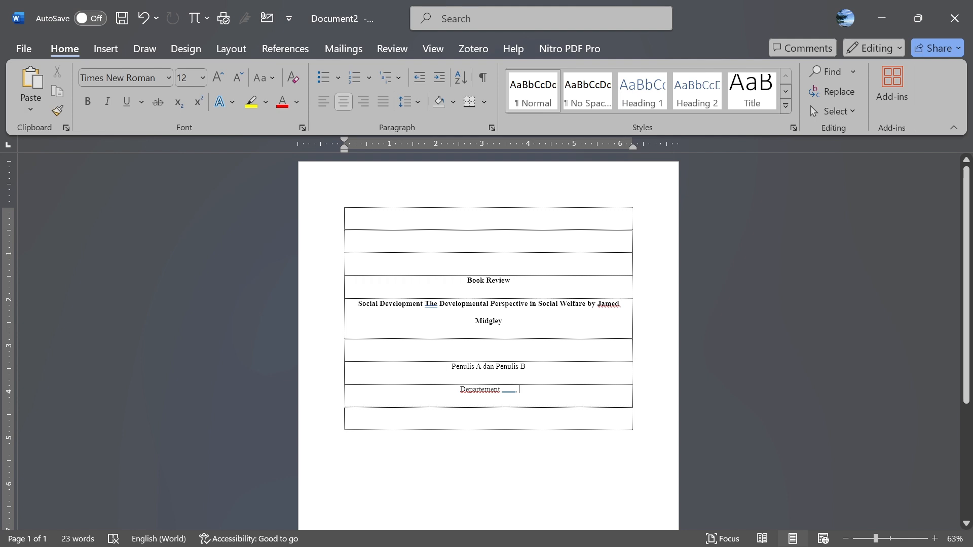
key("ctrl+z")
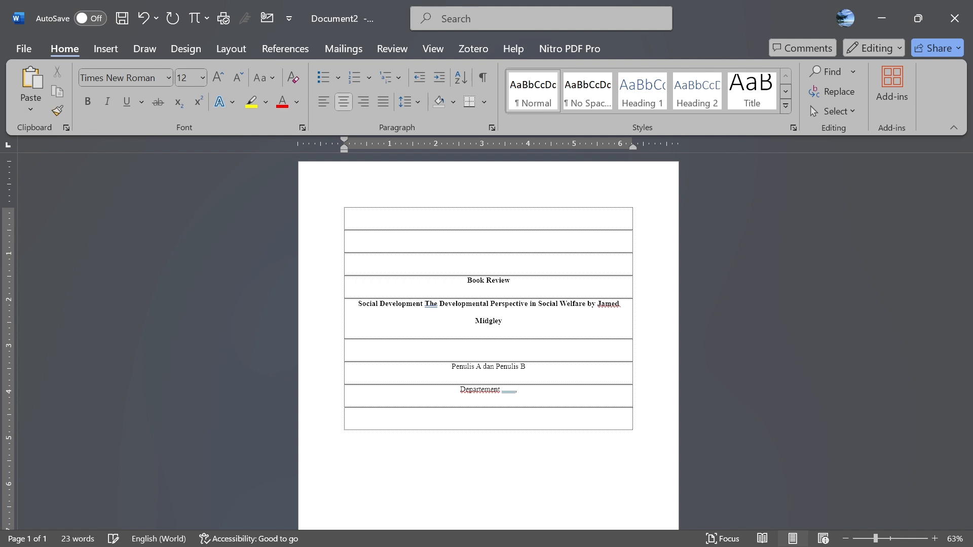
type("University . .")
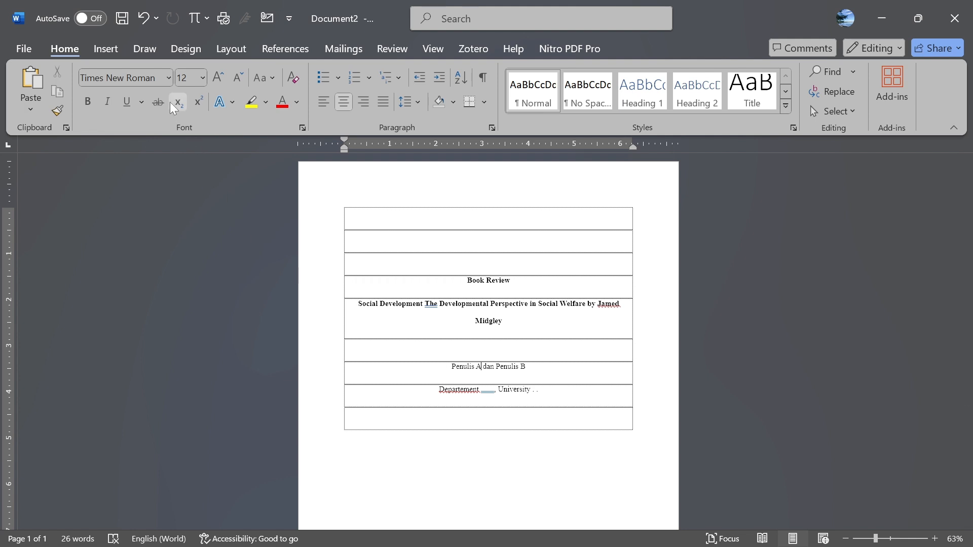
- Add superscript 1 after Penulis A, 2 after Penulis B, and 1 before Departement
left_click(200, 103)
type("1")
left_click(535, 368)
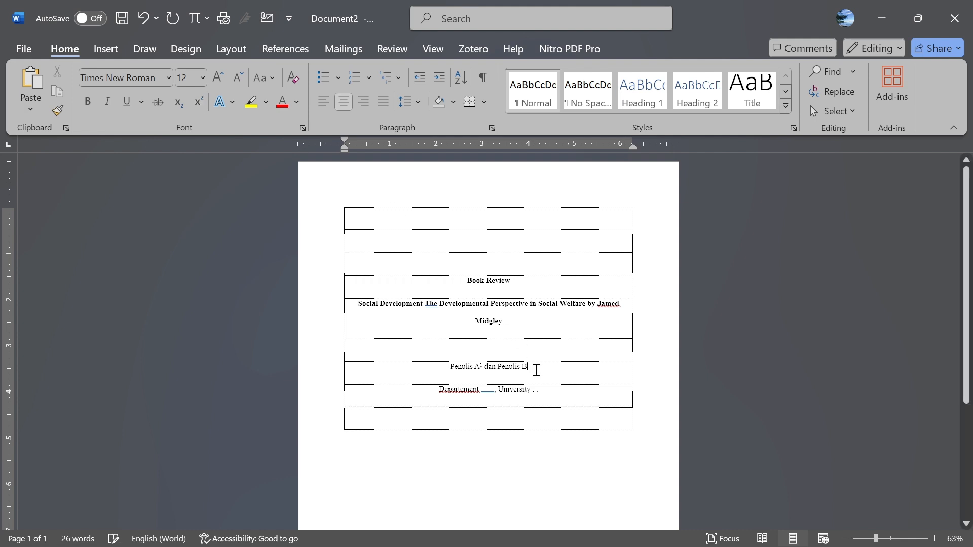
left_click(197, 103)
type("2")
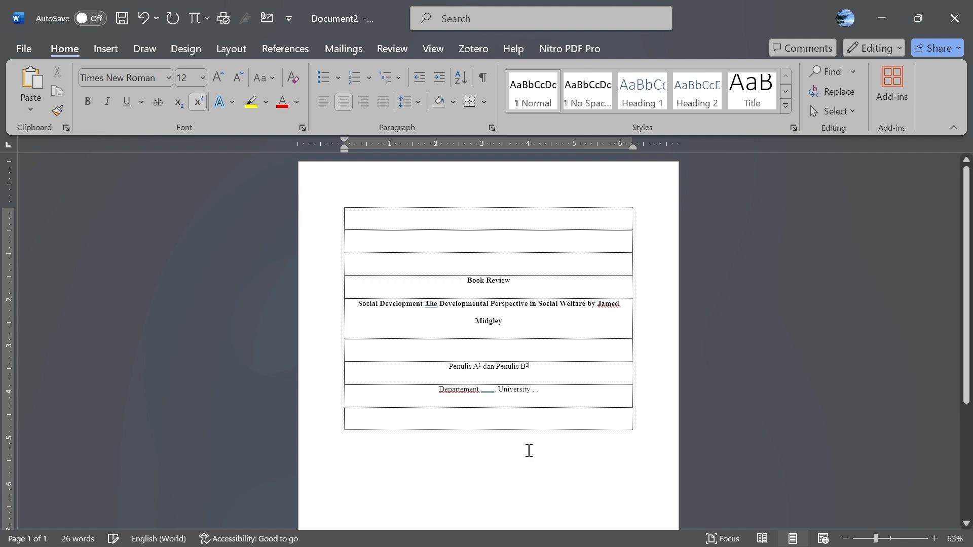
left_click(428, 393)
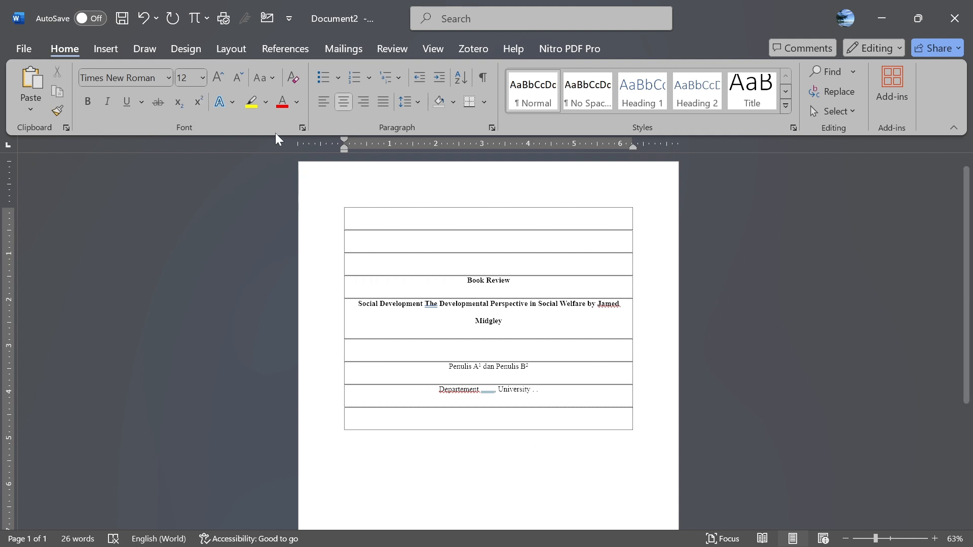
left_click(197, 102)
type("1")
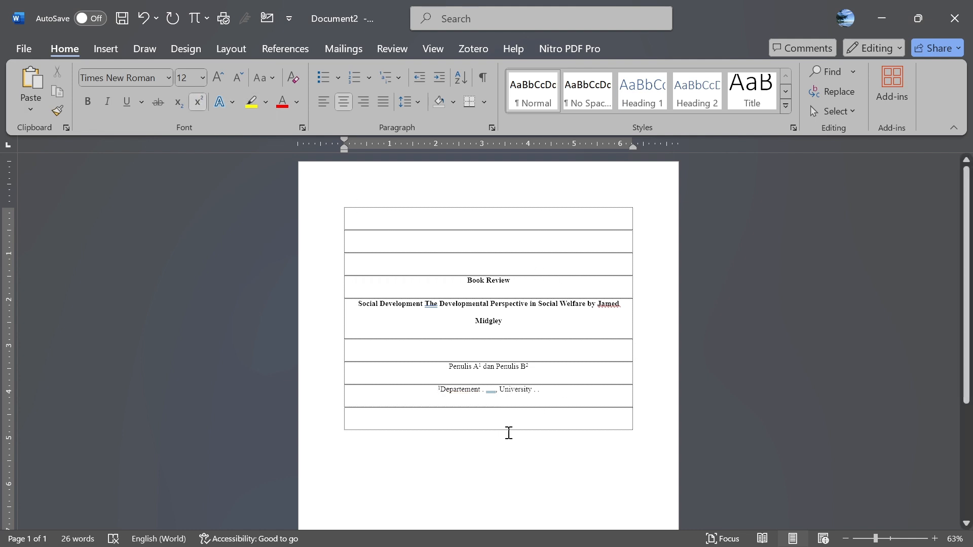
- Add a second affiliation line reading 'Departemen . . ., University'
left_click(551, 393)
key("Return")
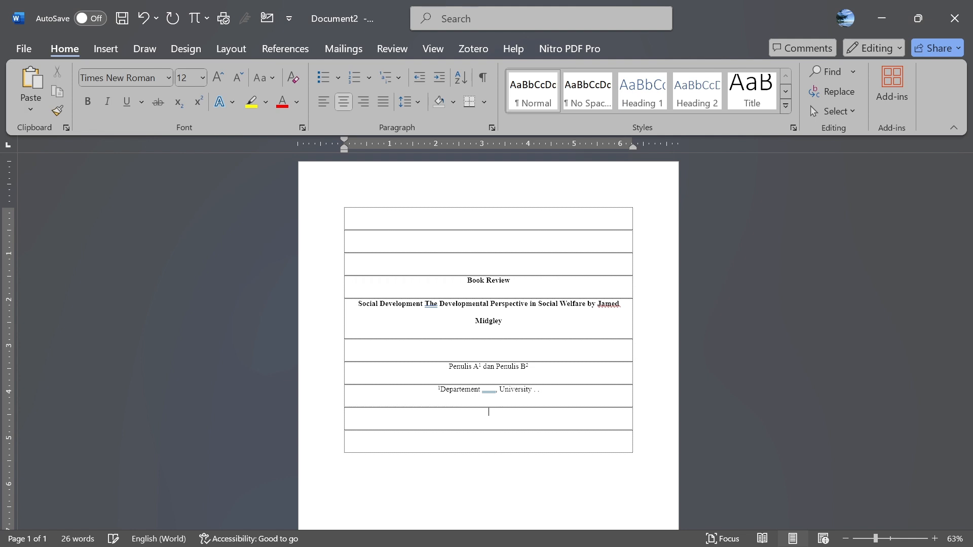
type("Departemen . . ., University")
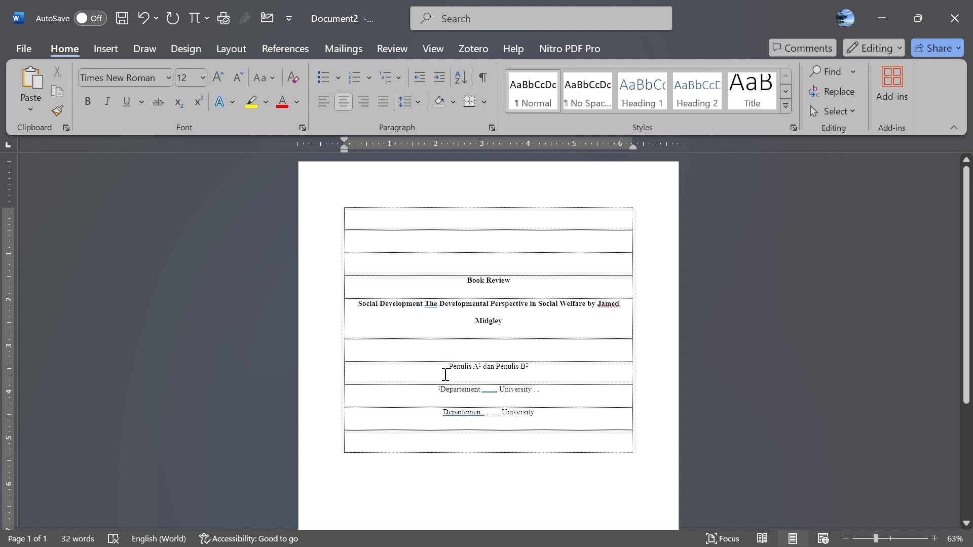
- Left-align the author and both affiliation lines, then indent each one with a tab
left_click_drag(537, 428, 433, 376)
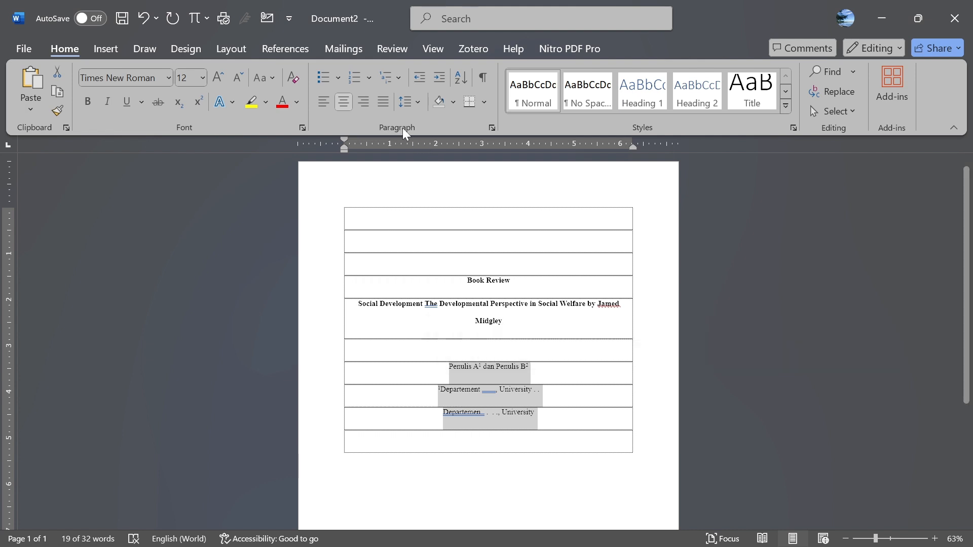
left_click(320, 103)
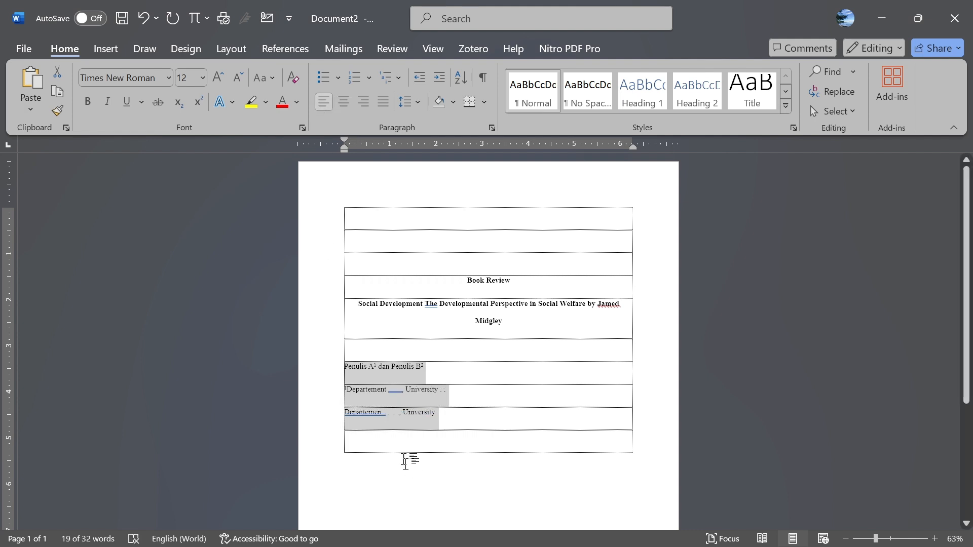
left_click(361, 354)
left_click(345, 372)
key("Tab")
key("Tab")
key("Tab")
key("Tab")
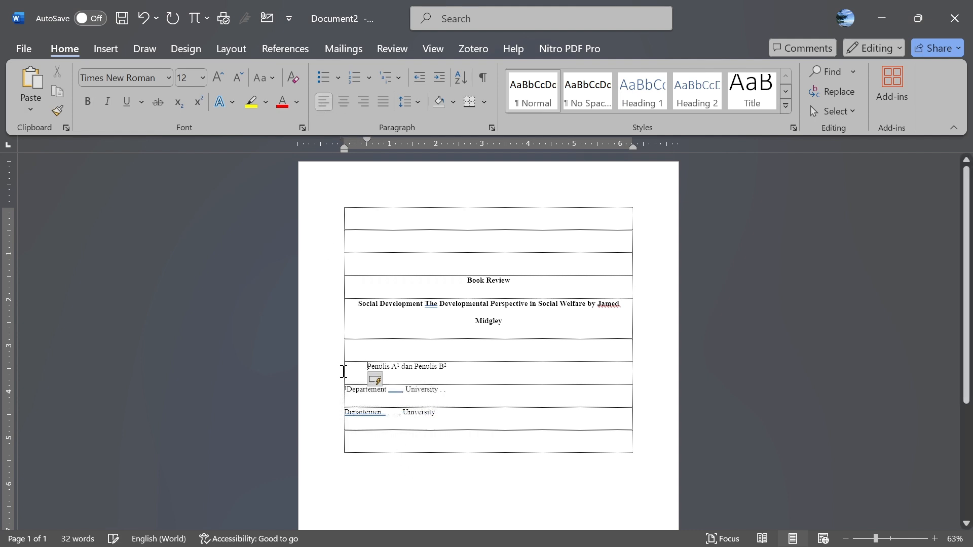
left_click(342, 394)
key("Tab")
key("Tab")
key("Tab")
key("Tab")
left_click(338, 418)
key("Tab")
key("Tab")
key("Tab")
key("Tab")
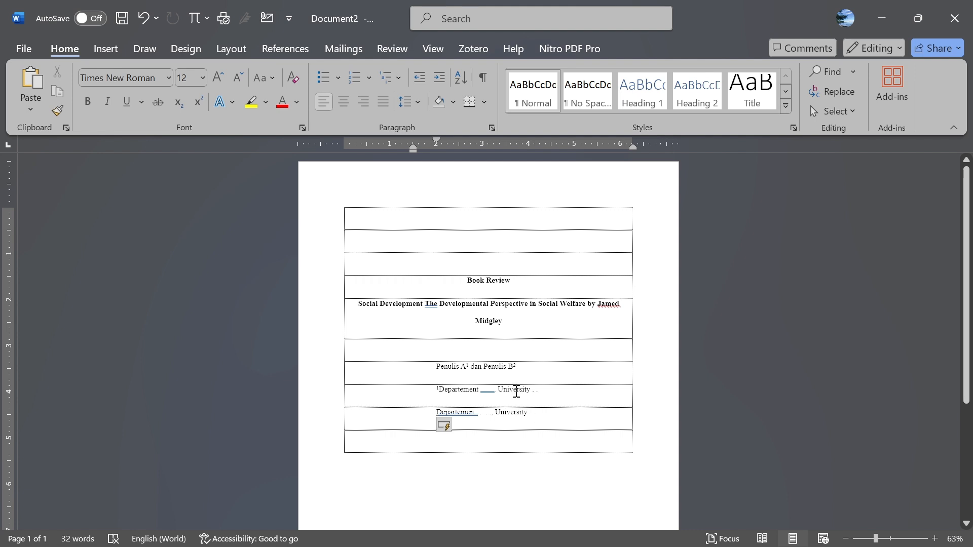
- Undo the superscript numbers after Penulis A and Penulis B
left_click(470, 368)
key("ctrl+z")
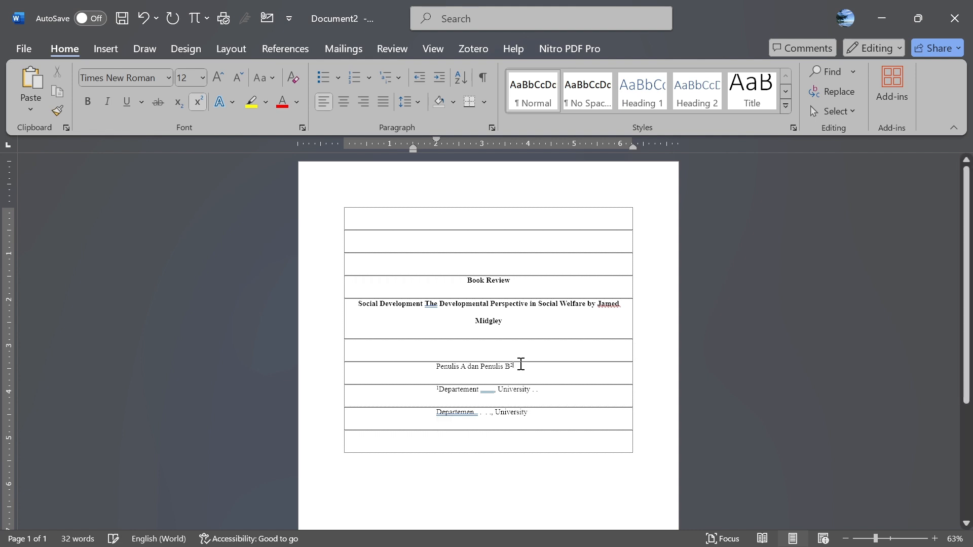
key("ctrl+z")
- Delete the second affiliation line and start typing 'Author Note' on a new row below
left_click(315, 405)
key("BackSpace")
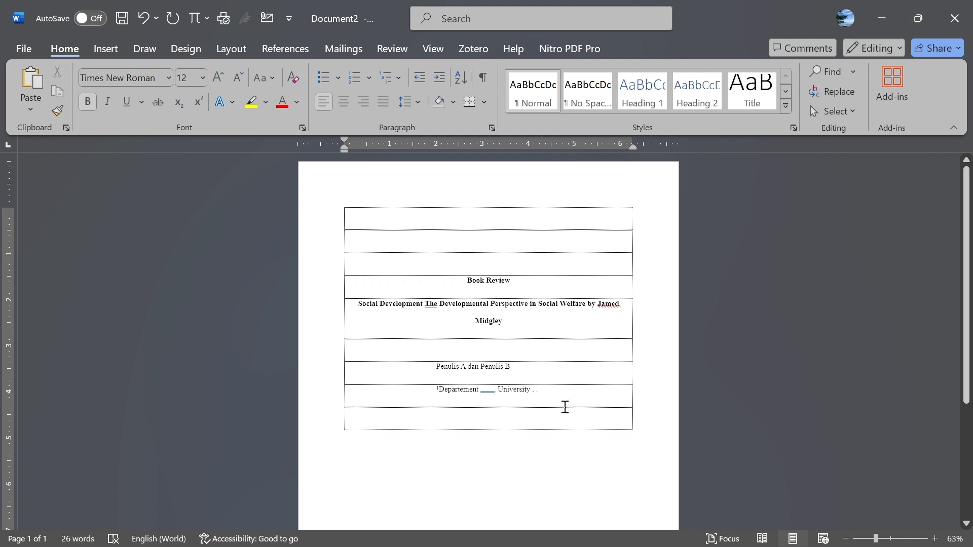
left_click(557, 391)
key("Return")
key("Return")
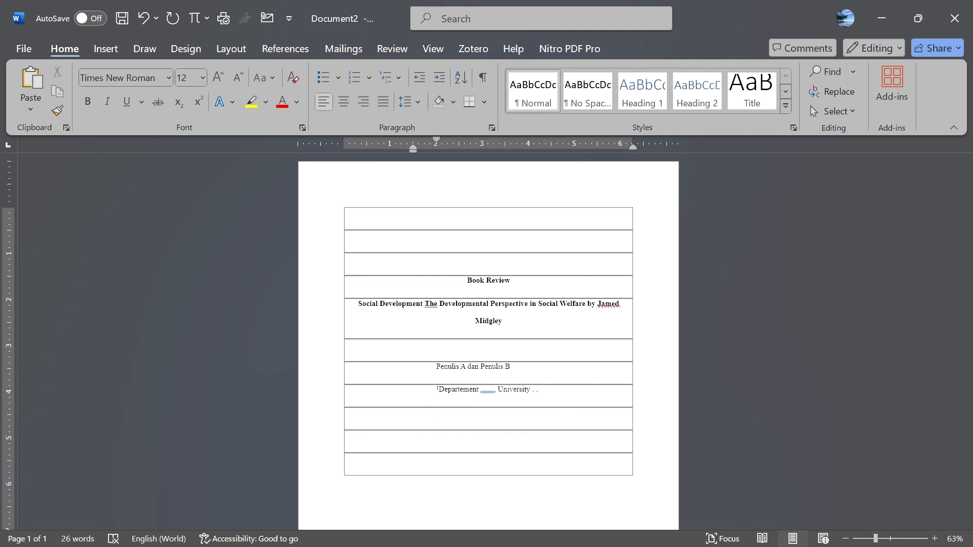
type("Author Note")
- Center the 'Author Note' heading in its row and make it bold
key("ctrl+e")
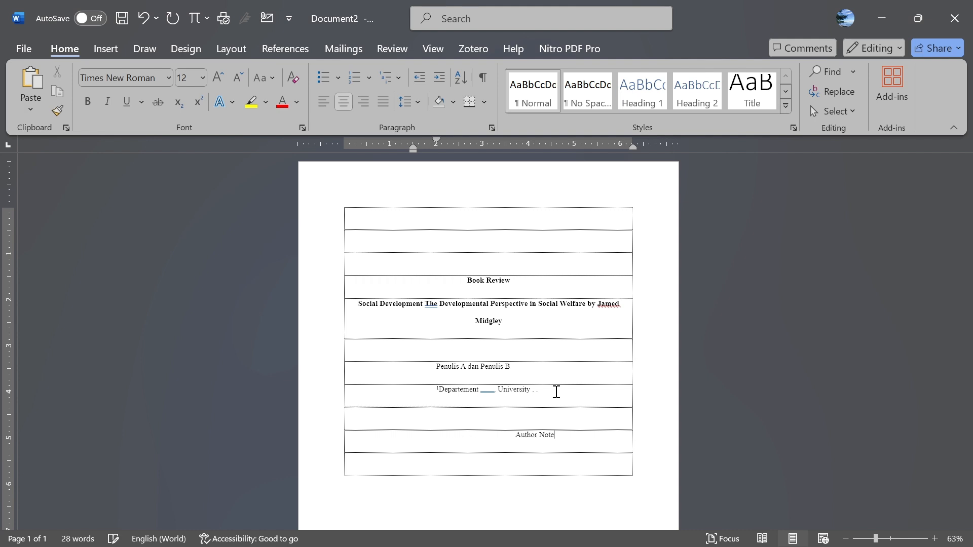
left_click_drag(559, 443, 419, 375)
left_click(556, 439)
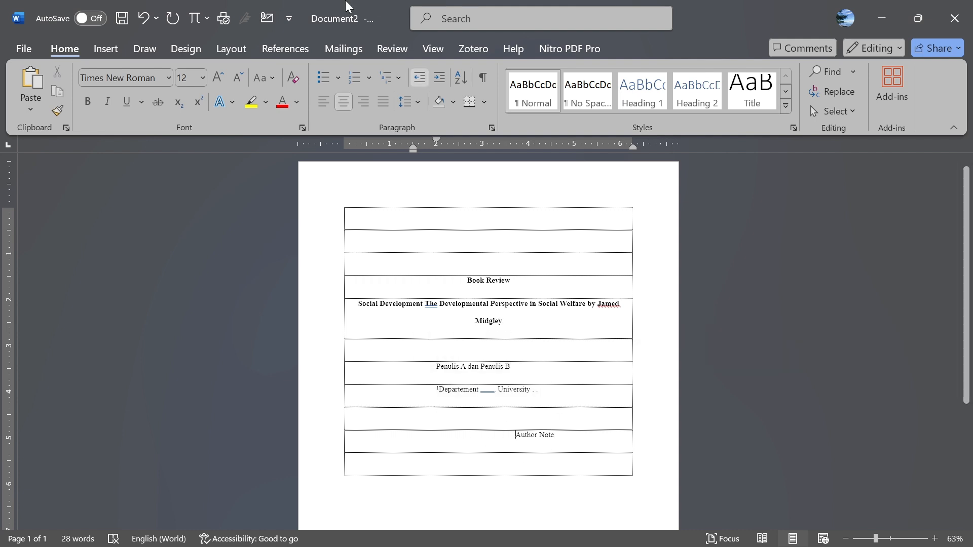
left_click_drag(412, 150, 338, 159)
left_click_drag(410, 150, 327, 162)
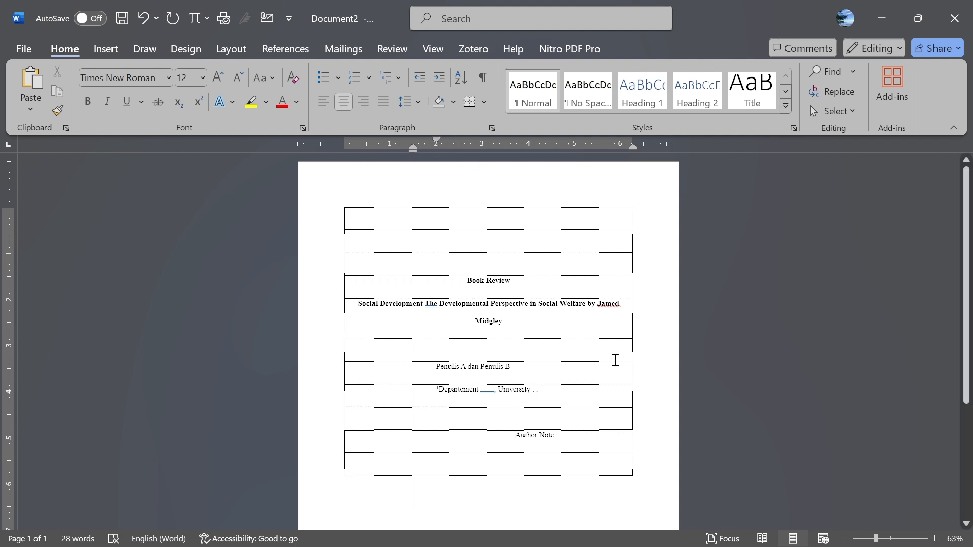
left_click(501, 429)
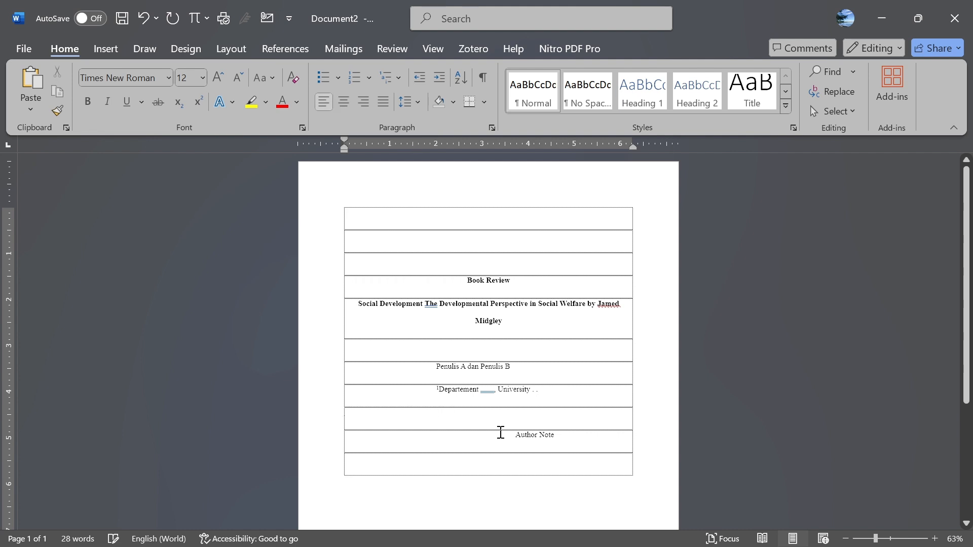
left_click(502, 441)
key("BackSpace")
key("BackSpace")
key("ctrl+e")
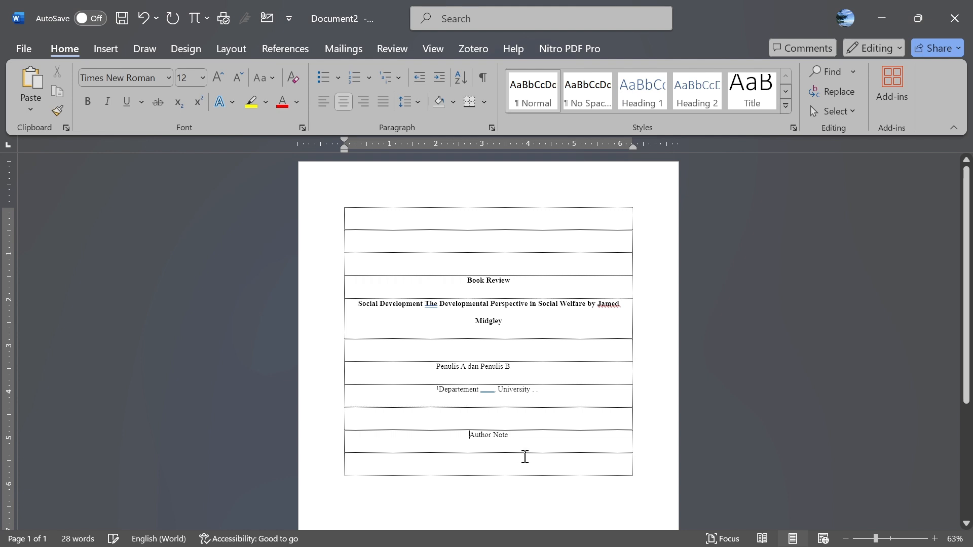
left_click_drag(530, 432, 459, 438)
key("ctrl+b")
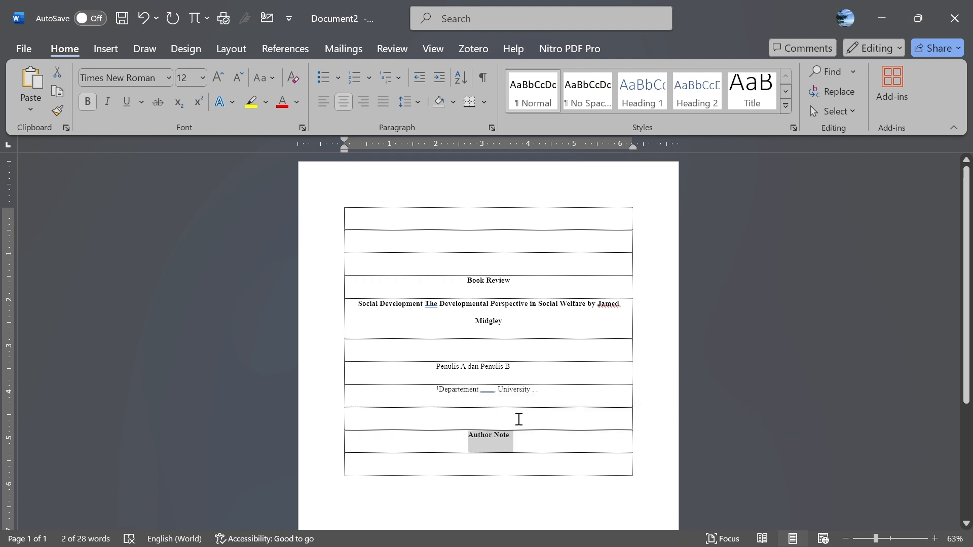
left_click(536, 442)
key("Return")
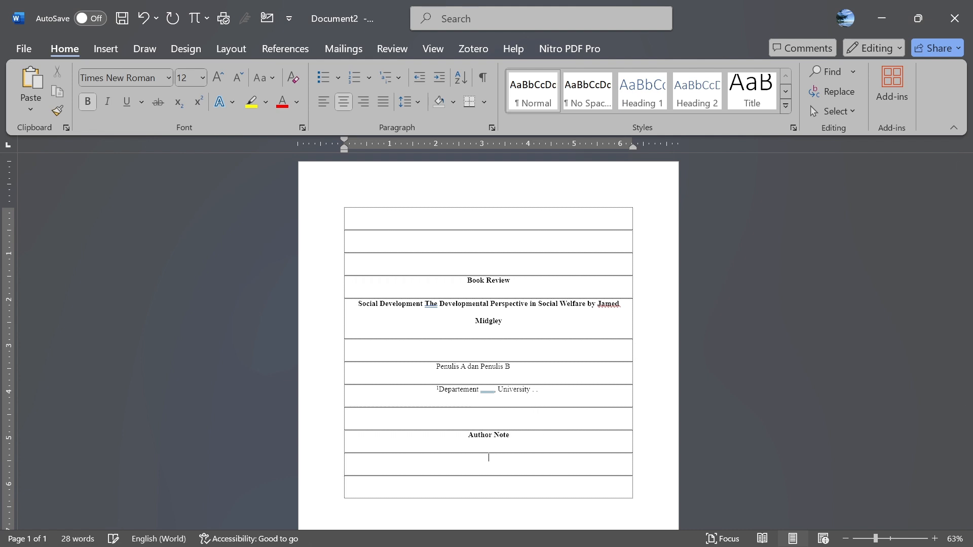
type("Penulis A http://orcid0000")
key("Return")
type("Penulis B")
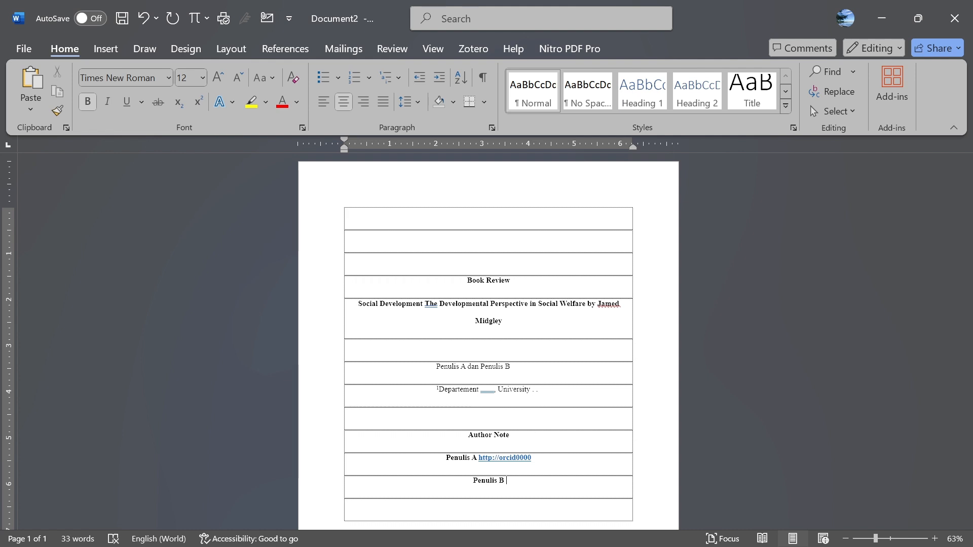
type(" http://")
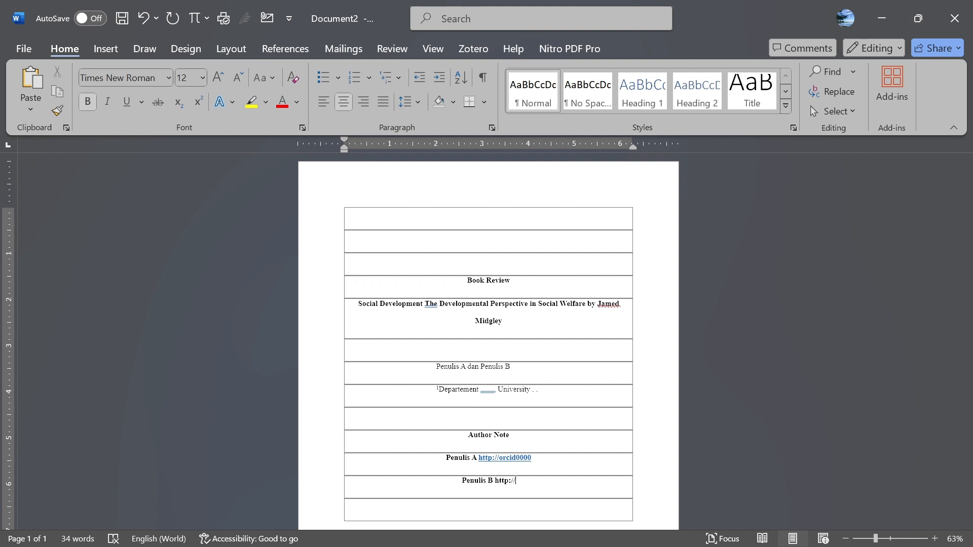
type("orcid")
key("ctrl+z")
type("0001")
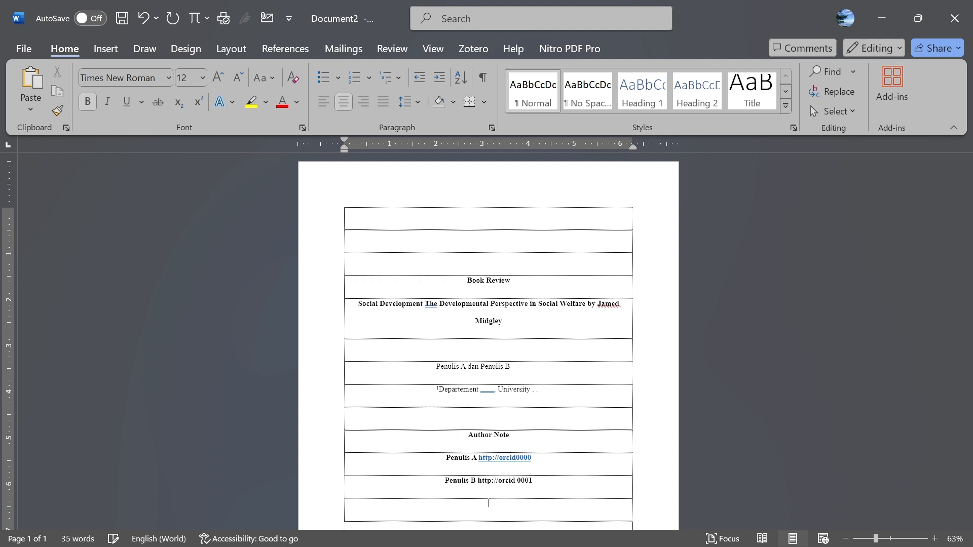
- Remove bold from both ORCID lines and set their font colour to Automatic black
left_click_drag(552, 491, 429, 463)
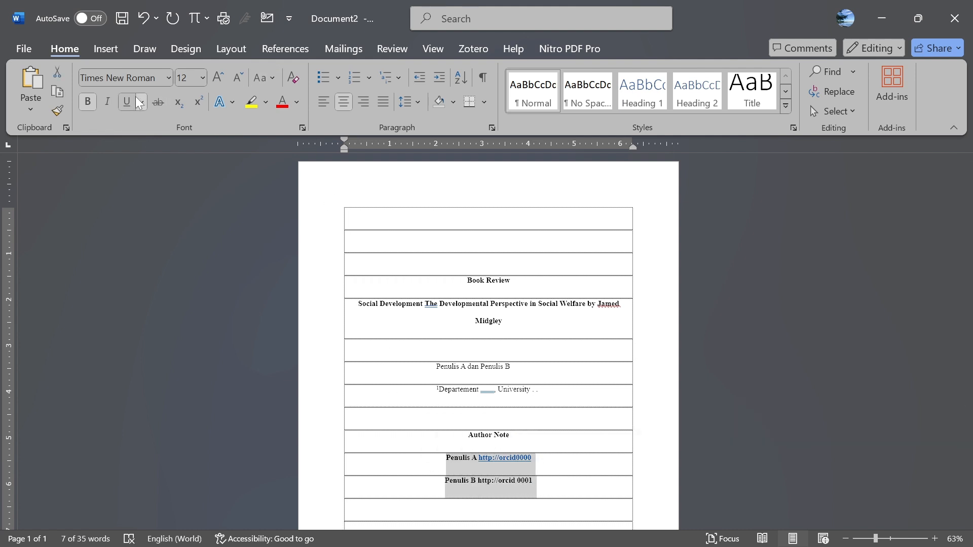
left_click(89, 100)
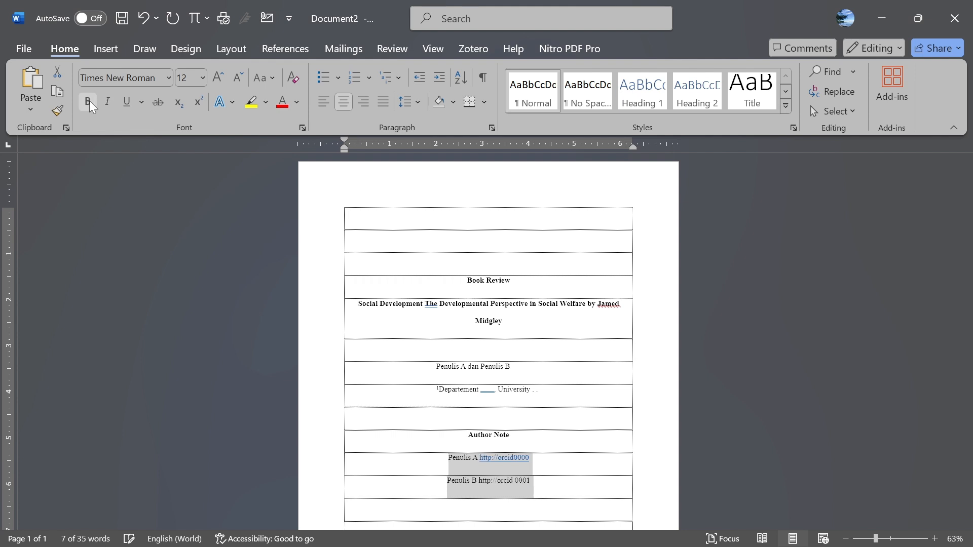
left_click(297, 106)
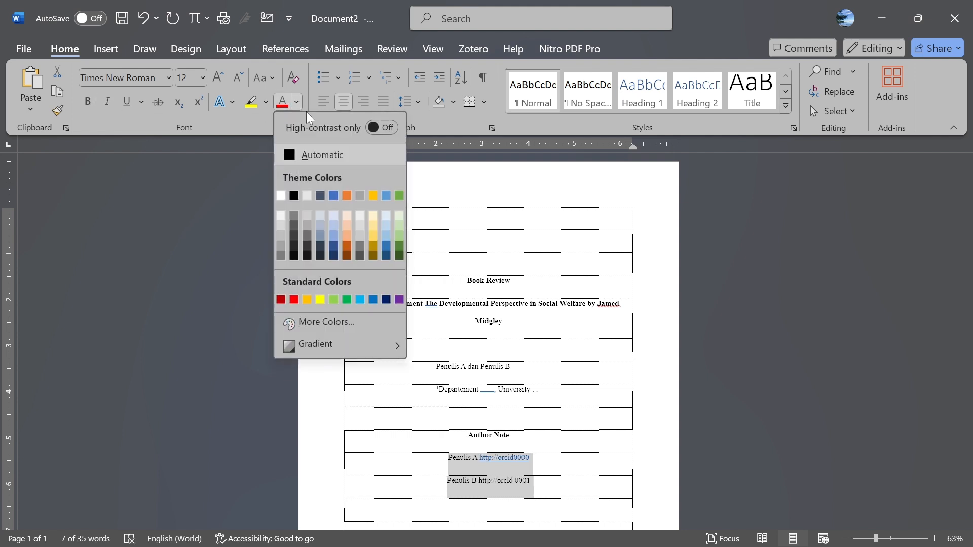
left_click(288, 154)
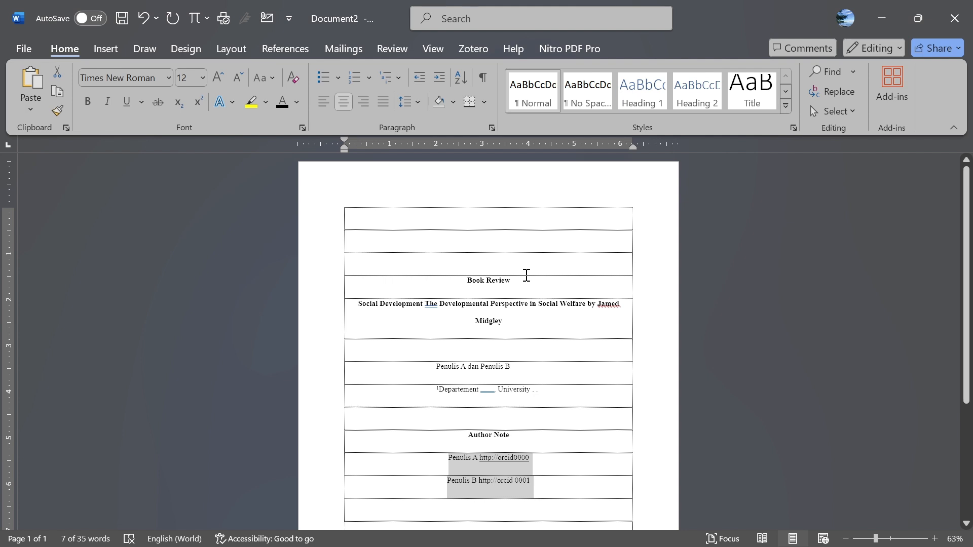
key("ctrl+u")
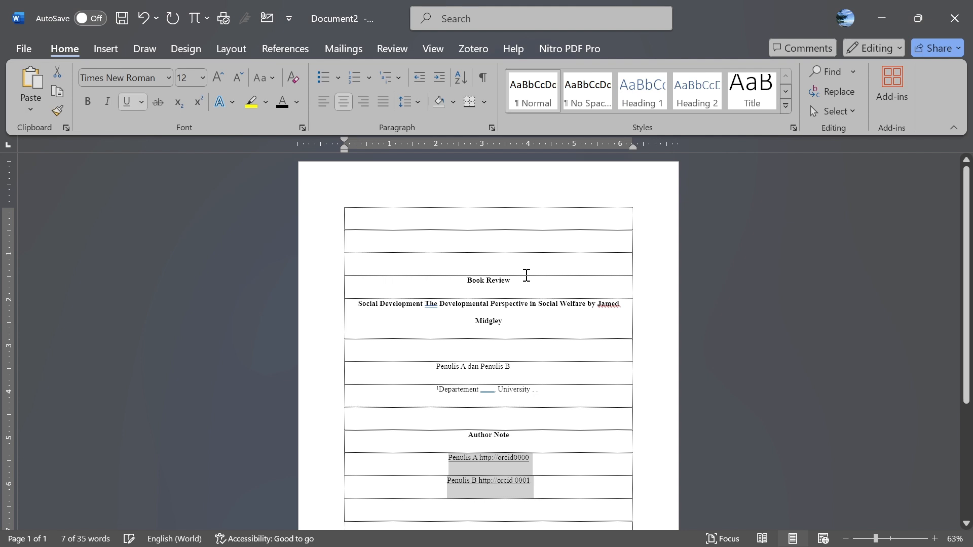
key("ctrl+u")
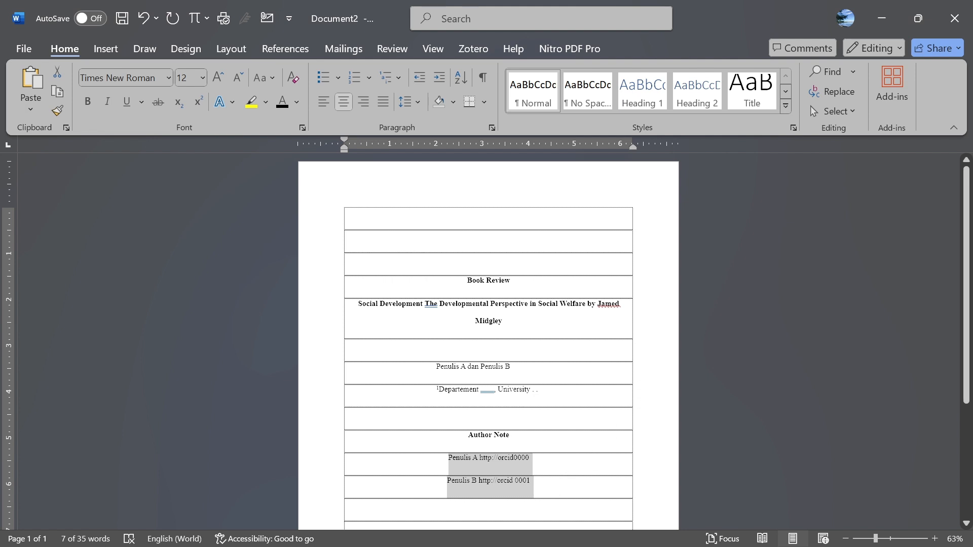
- Left-align the Penulis A and Penulis B ORCID lines and indent each with a tab
left_click(454, 467)
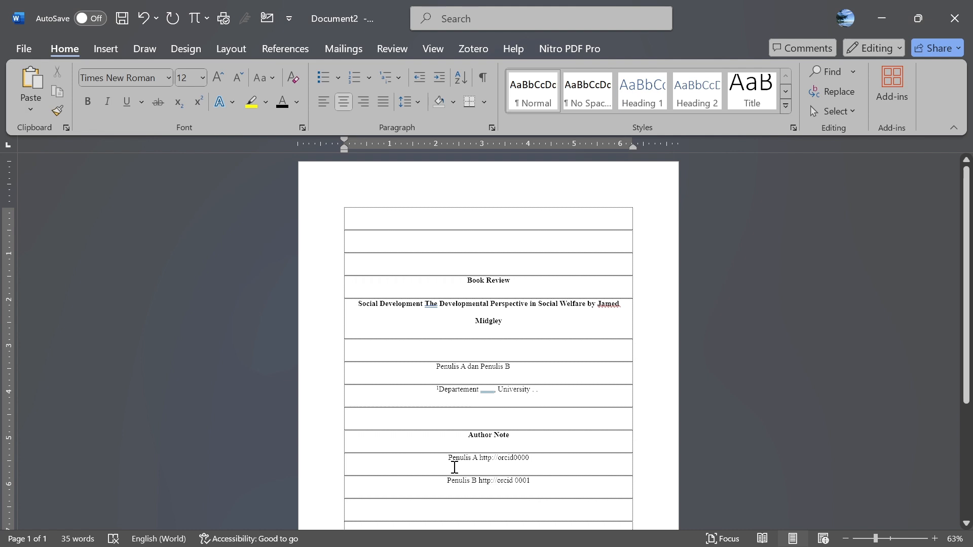
key("ctrl+l")
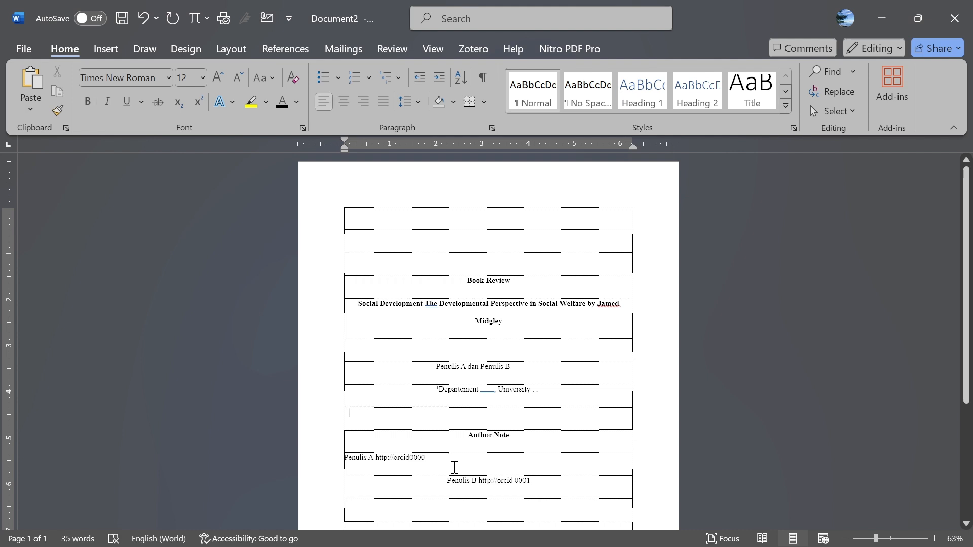
left_click(442, 481)
key("ctrl+l")
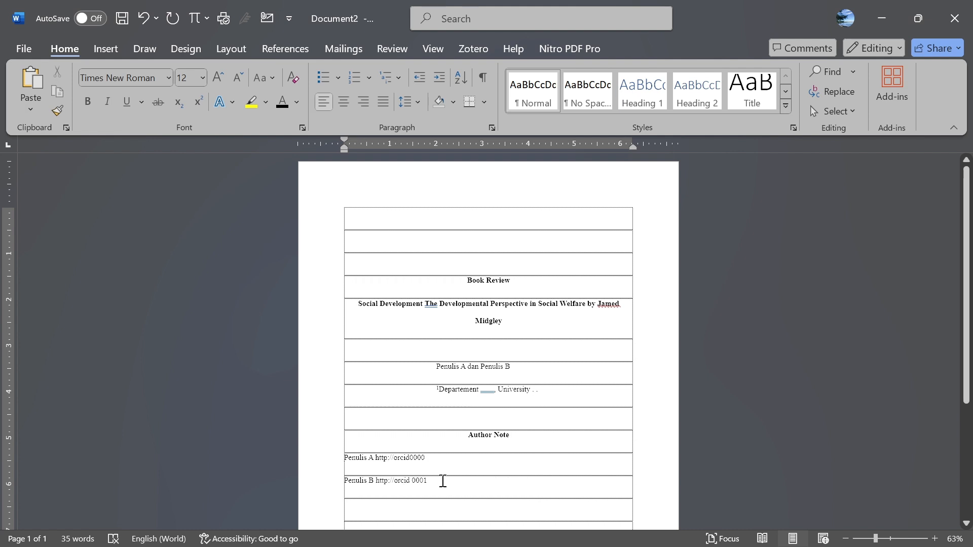
left_click(341, 455)
key("Tab")
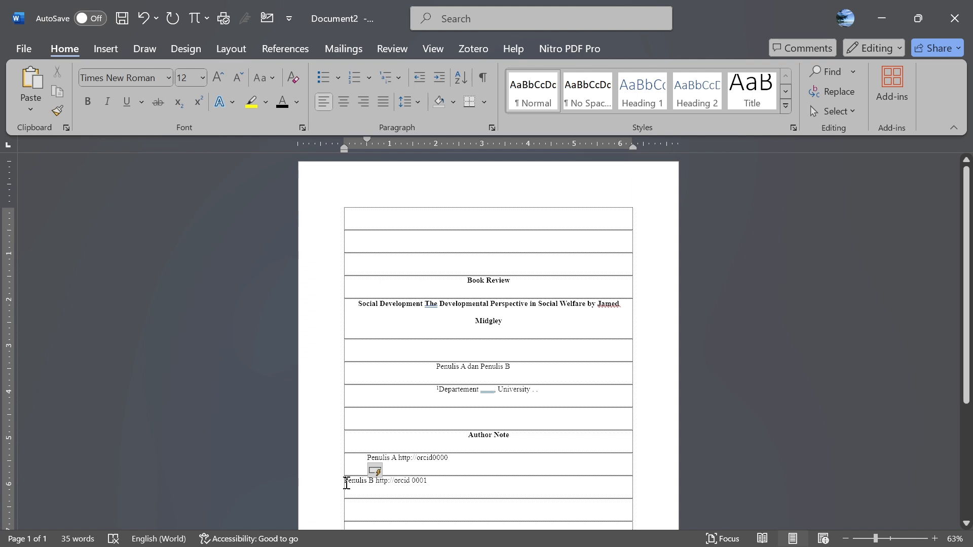
left_click(342, 485)
key("Tab")
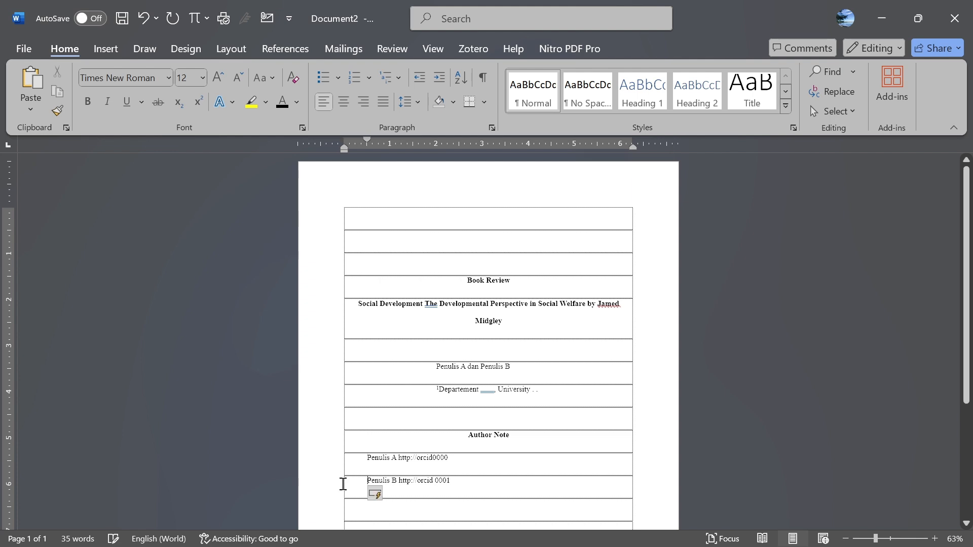
- Add a new empty row below the Penulis B line
scroll(469, 474, "down", 1)
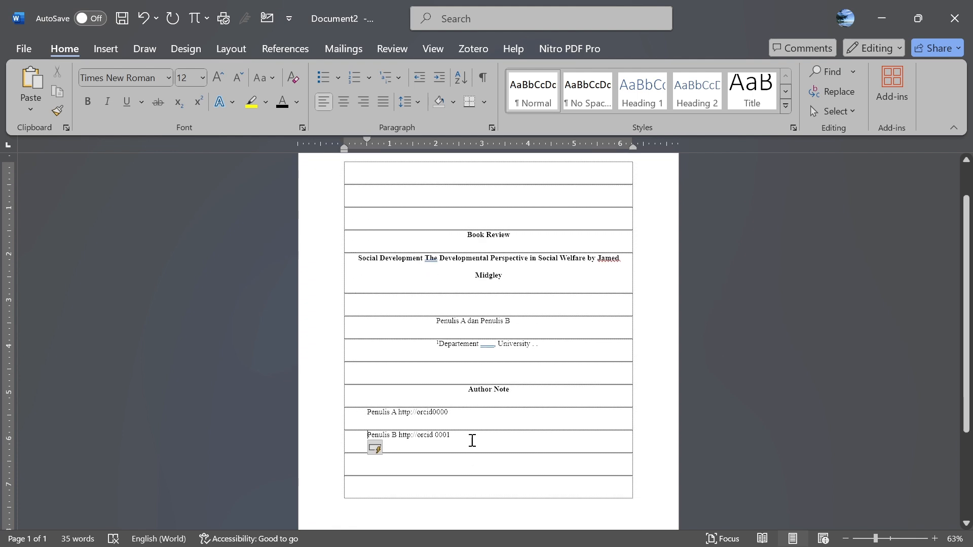
scroll(470, 440, "up", 1)
scroll(471, 439, "down", 3)
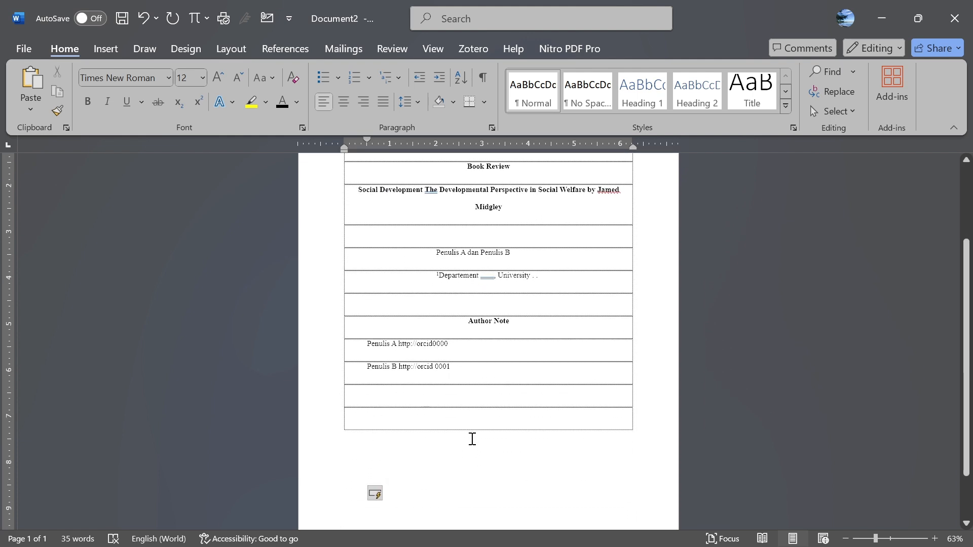
key("Down")
key("Return")
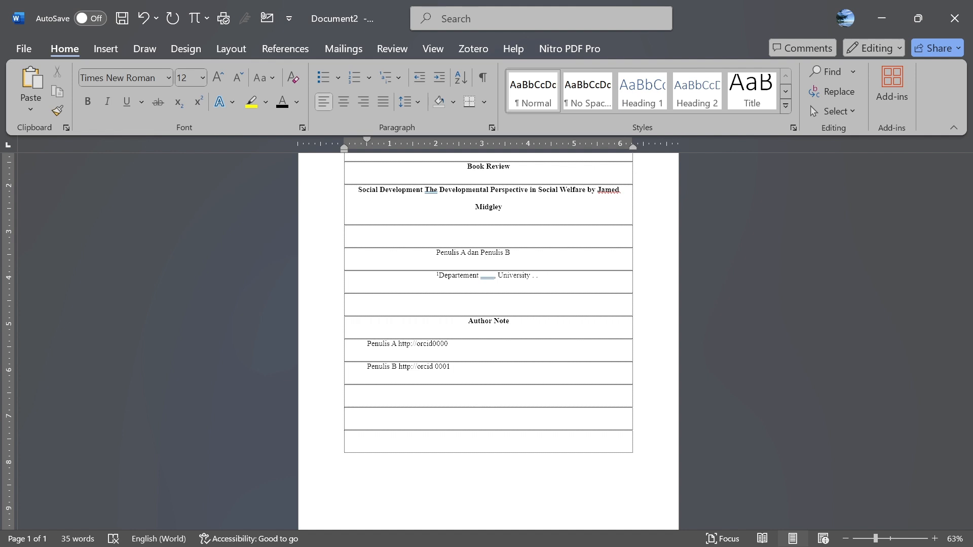
- Type 'Penulis A is now at the Departemen, University . . .' and leave one empty row after it
type("Penulis A is now at the Departemen, Unive")
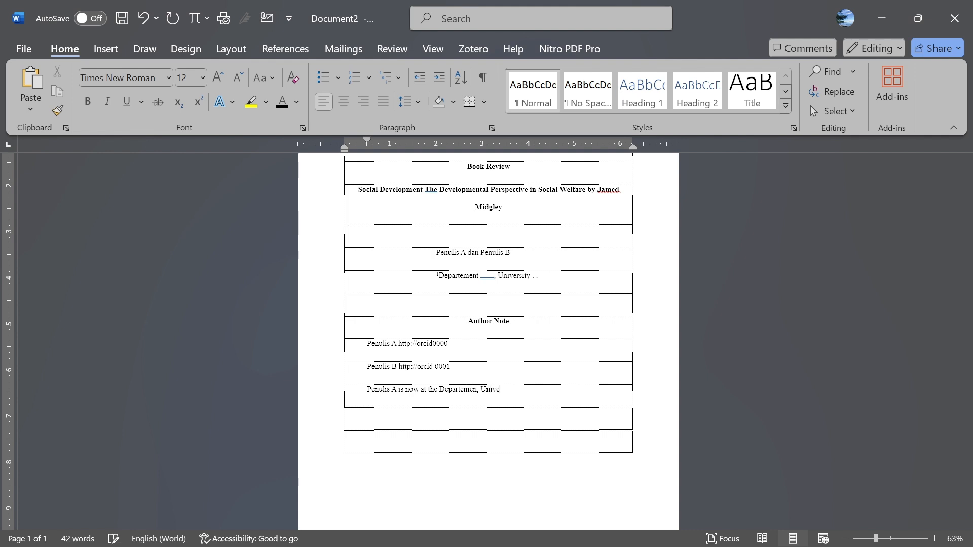
type("rsitasity . .")
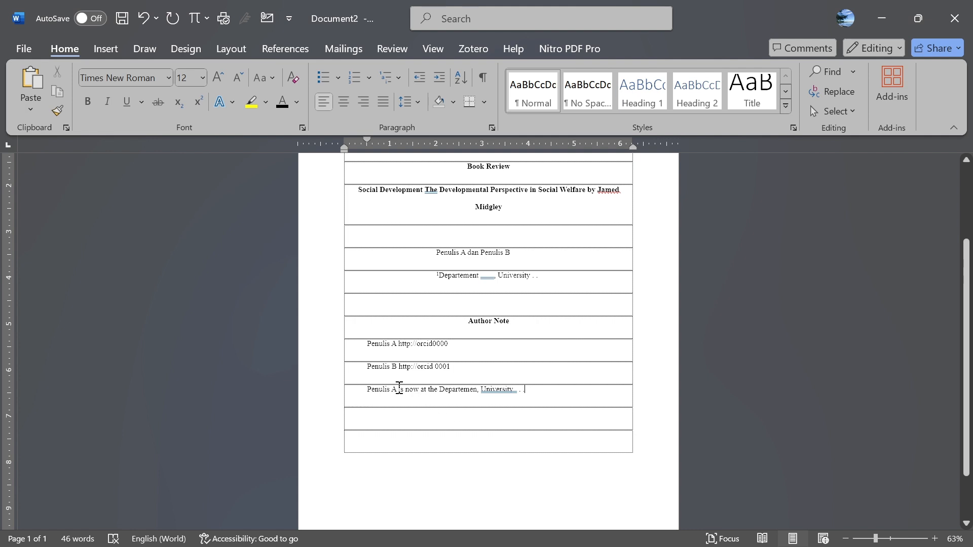
key("Return")
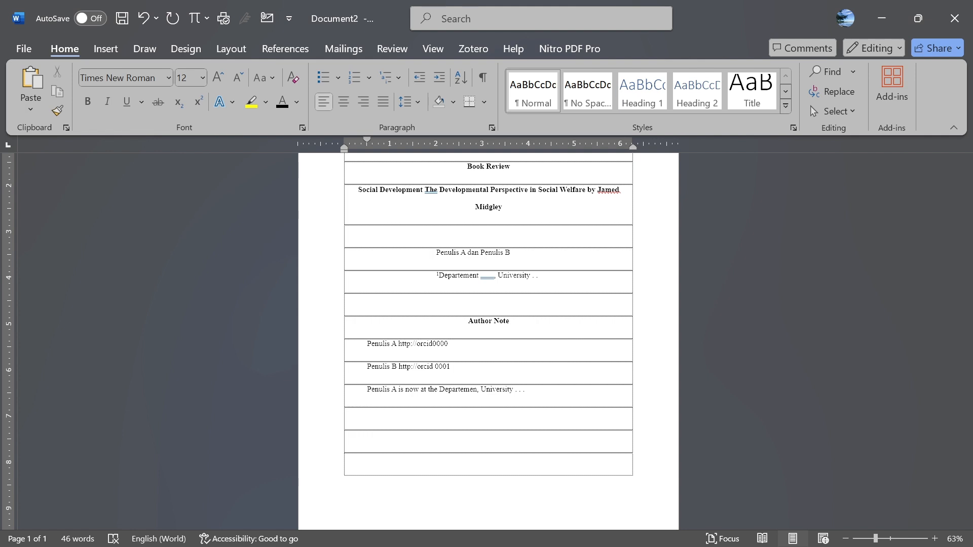
key("Return")
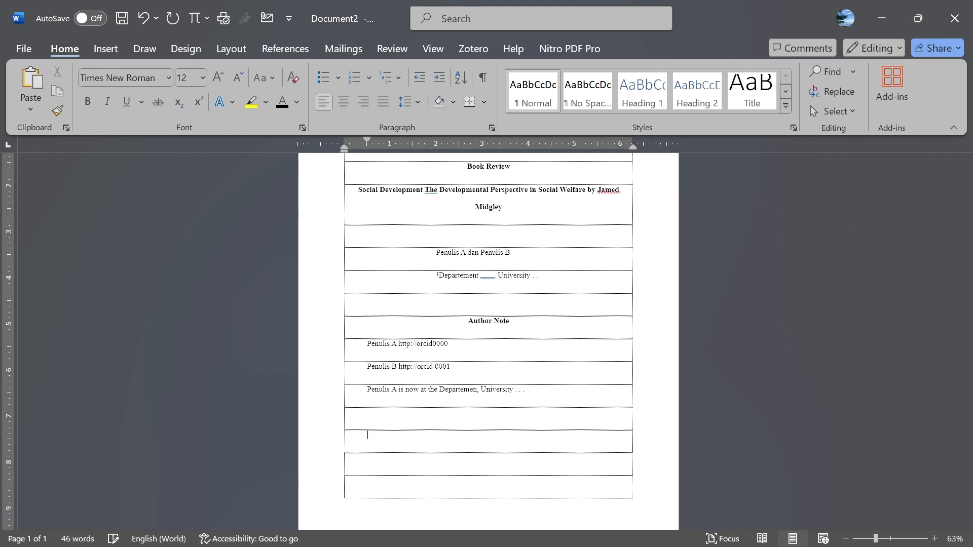
key("BackSpace")
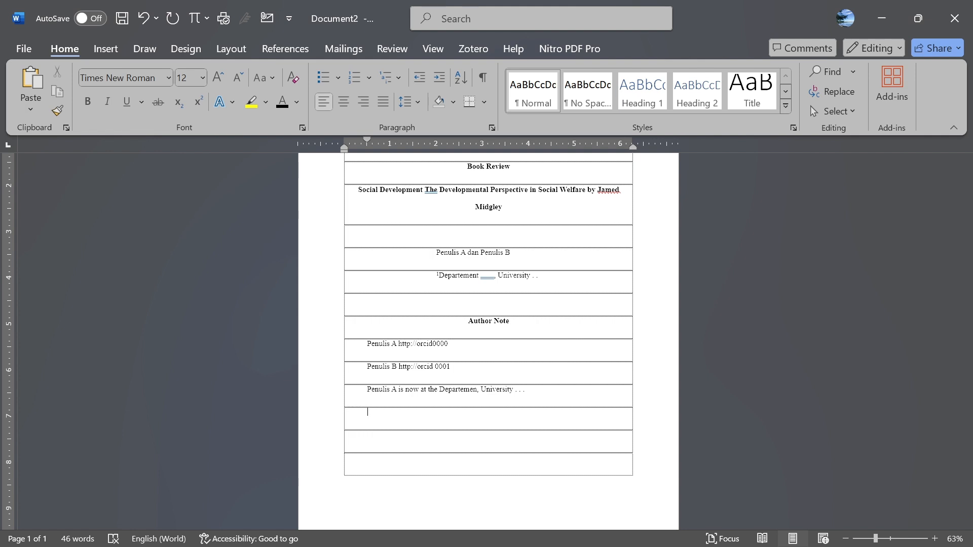
- Type the acknowledgment line 'The author would like to appreciate the .' with typo fixes
type("The autor")
key("BackSpace")
key("BackSpace")
type("hor wouldd like to ap")
type("rciate")
key("BackSpace")
key("BackSpace")
key("BackSpace")
key("BackSpace")
key("BackSpace")
type("eciate ")
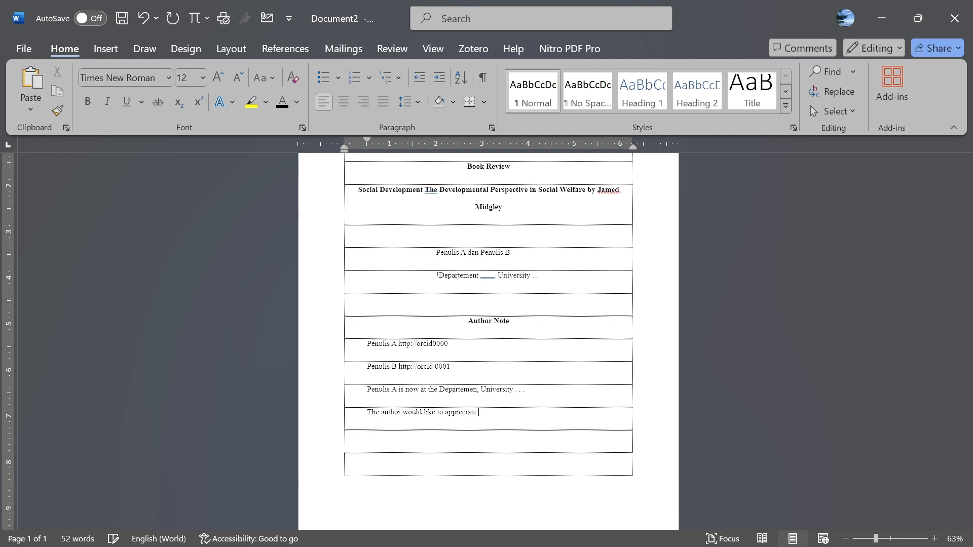
type("the")
key("BackSpace")
type(".")
key("BackSpace")
- Add a row and begin 'Correspondence concerning the article shoul' beneath the acknowledgment
key("Return")
key("Return")
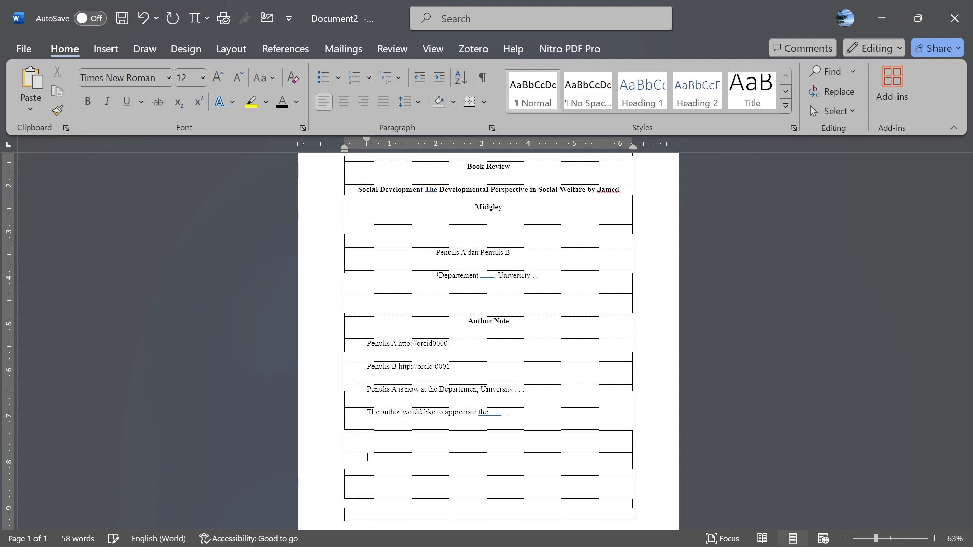
key("BackSpace")
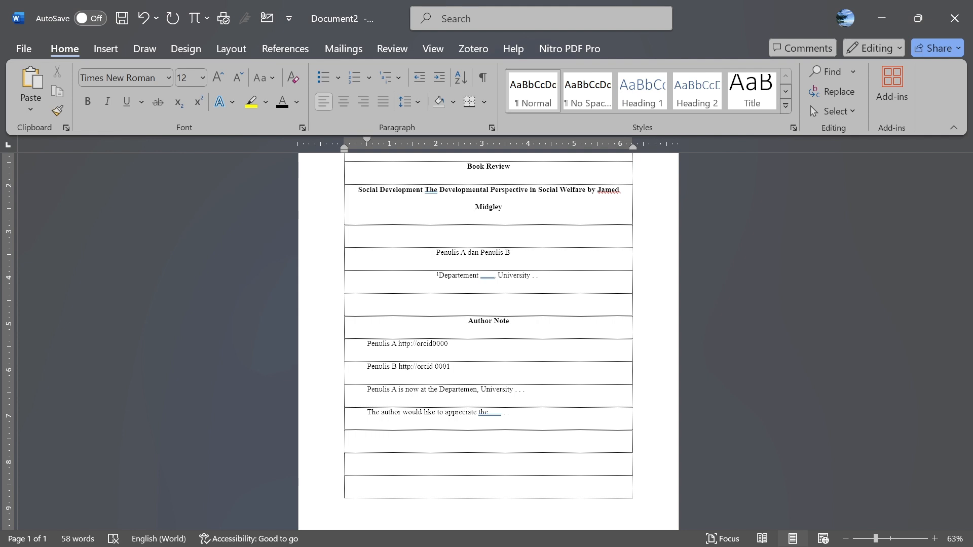
type("core")
key("BackSpace")
type("respondence concerning the article")
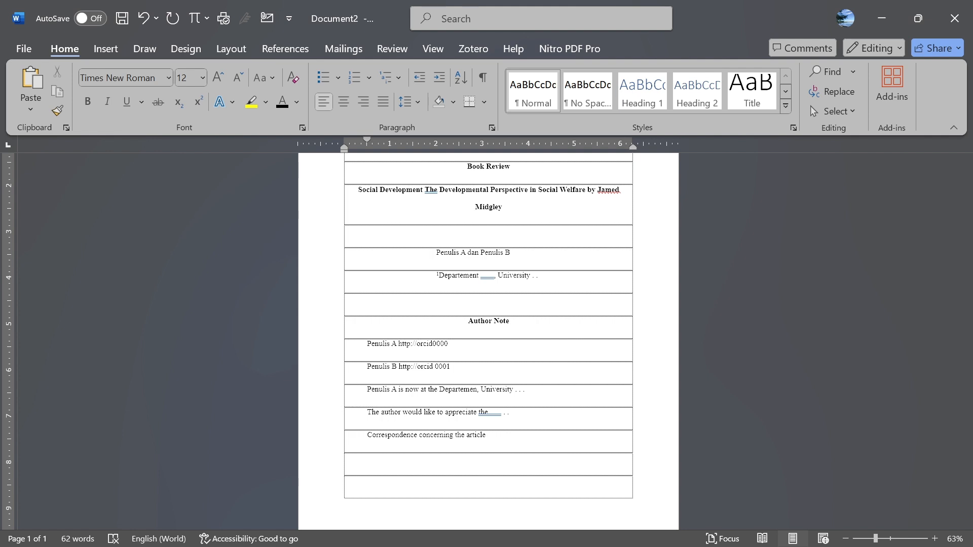
type(" shoul")
- Complete the line with 'should be addressed to Penulis A, Depatement . . ., University, City, Country. Email:' and the author's e-mail address
key("BackSpace")
type("d be adressed to Penulis A, D")
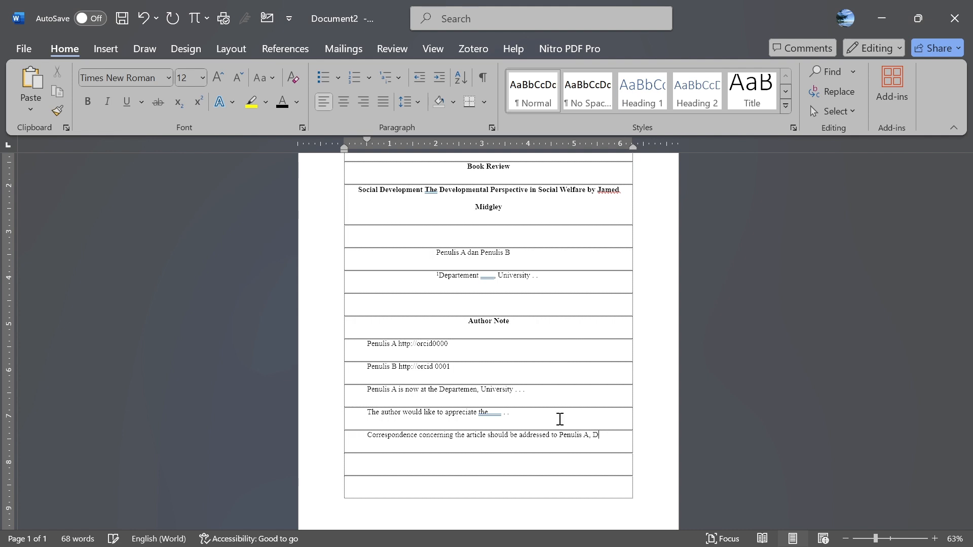
type("epatement . . .,")
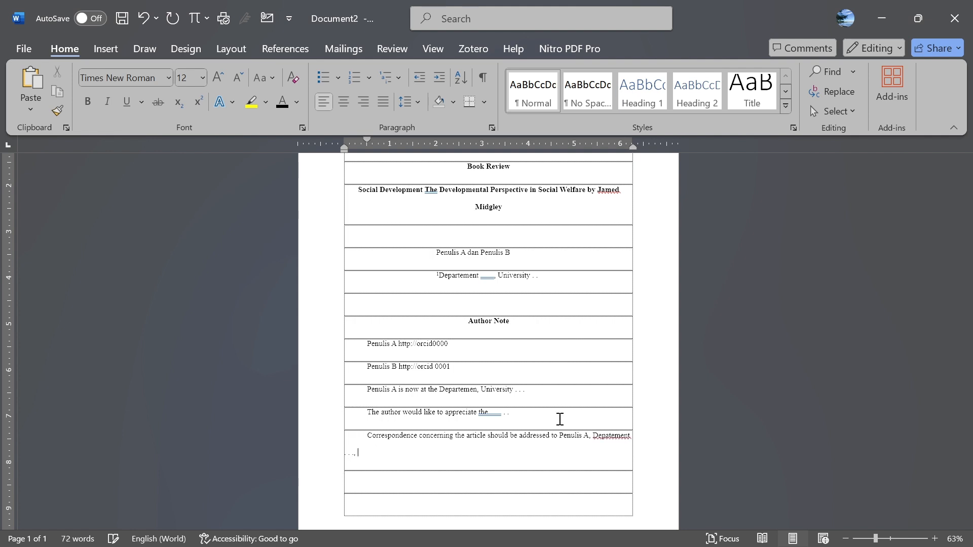
type(" Uriversity, City, You")
type("r")
key("BackSpace")
key("BackSpace")
key("BackSpace")
key("BackSpace")
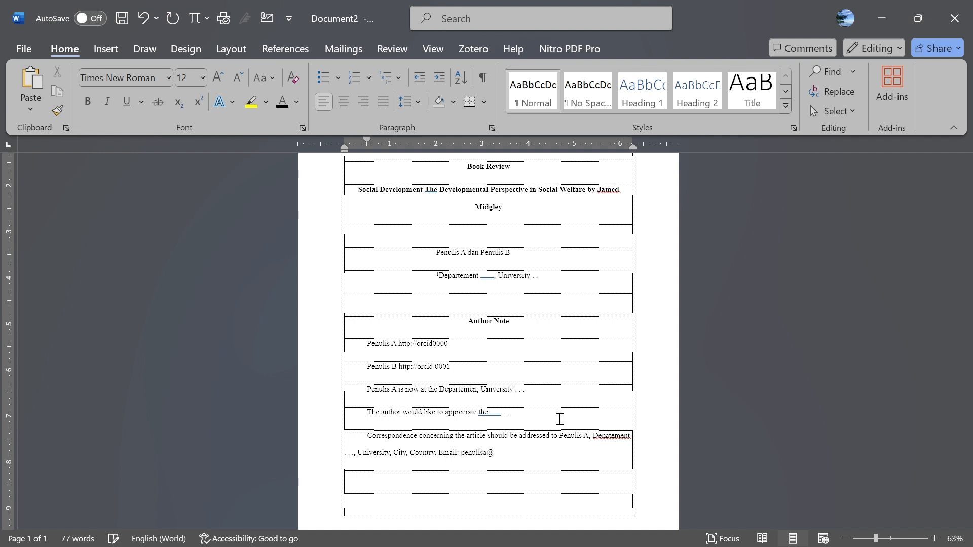
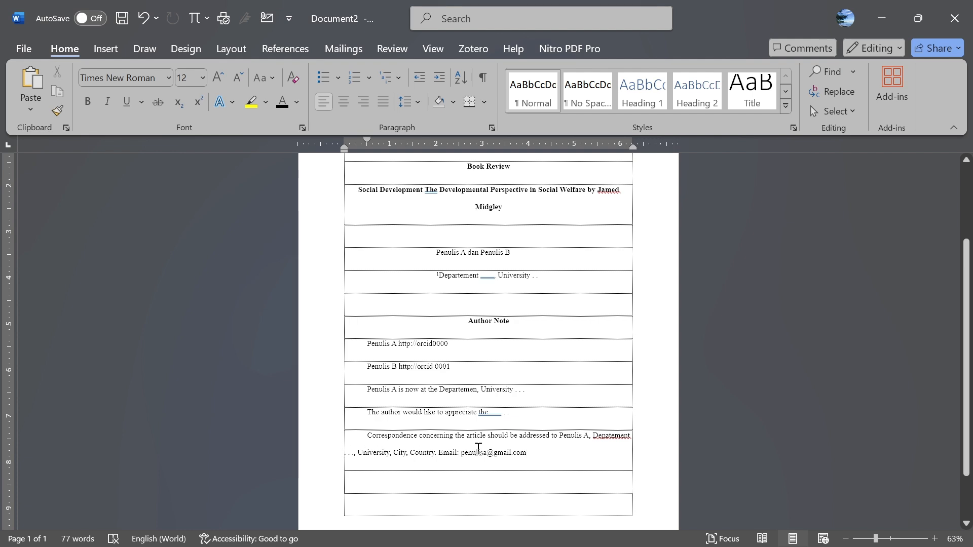
- Adjust the empty rows between the affiliation and Author Note
scroll(477, 449, "up", 3)
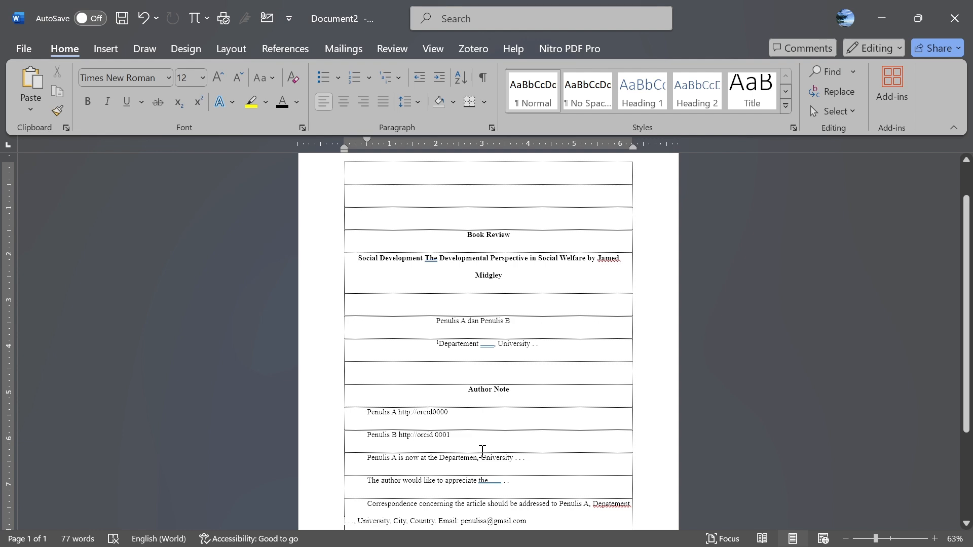
scroll(658, 449, "down", 4)
scroll(657, 449, "down", 2)
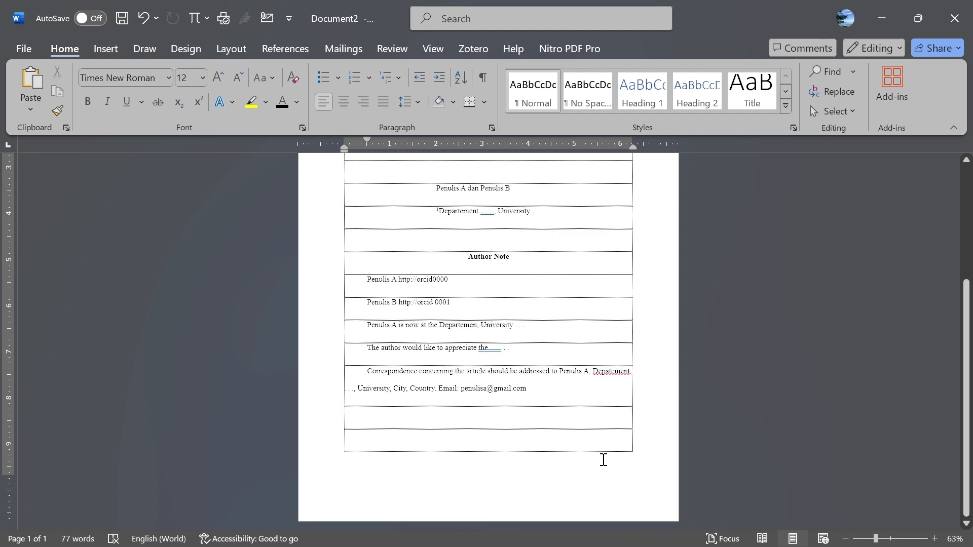
scroll(578, 436, "up", 1)
left_click(483, 263)
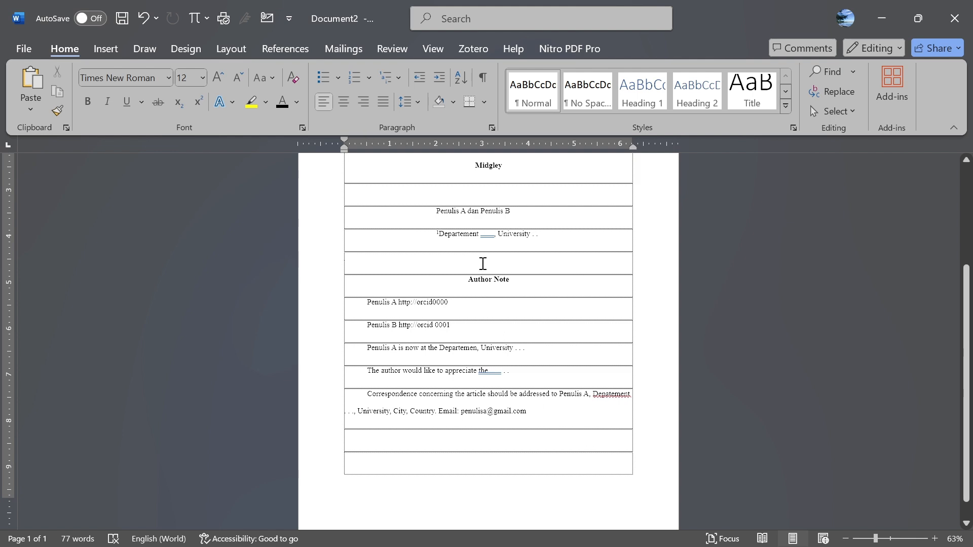
key("Return")
key("Return")
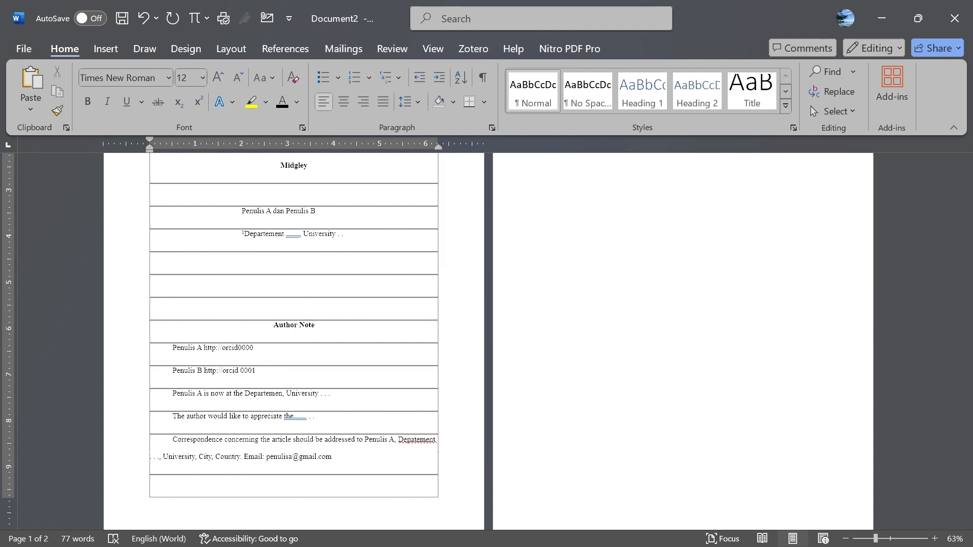
scroll(482, 285, "up", 3)
key("BackSpace")
- Delete the blank row after the correspondence line and rebalance rows above Author Note so the table fits one page
scroll(497, 504, "down", 5)
left_click(489, 434)
key("BackSpace")
key("BackSpace")
key("BackSpace")
left_click(477, 263)
key("Return")
key("Return")
key("Return")
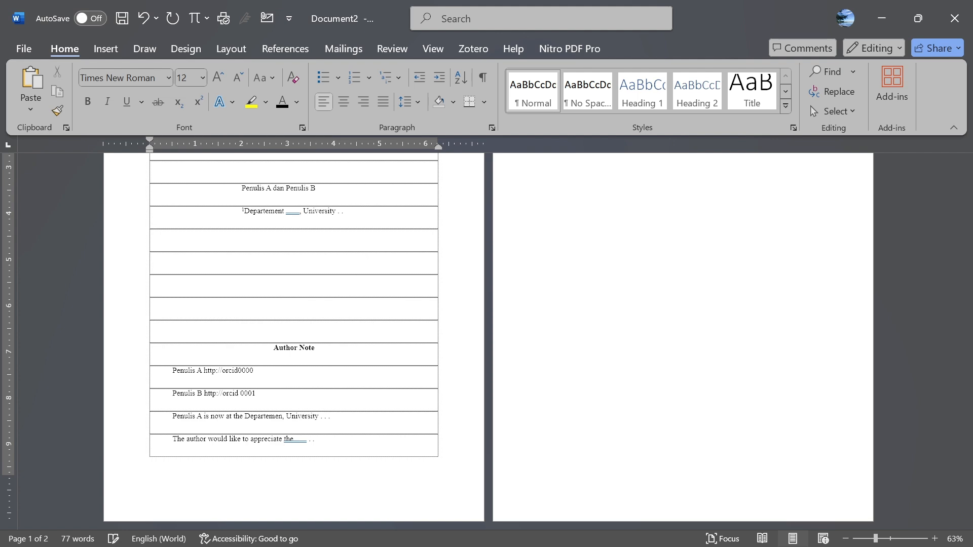
key("BackSpace")
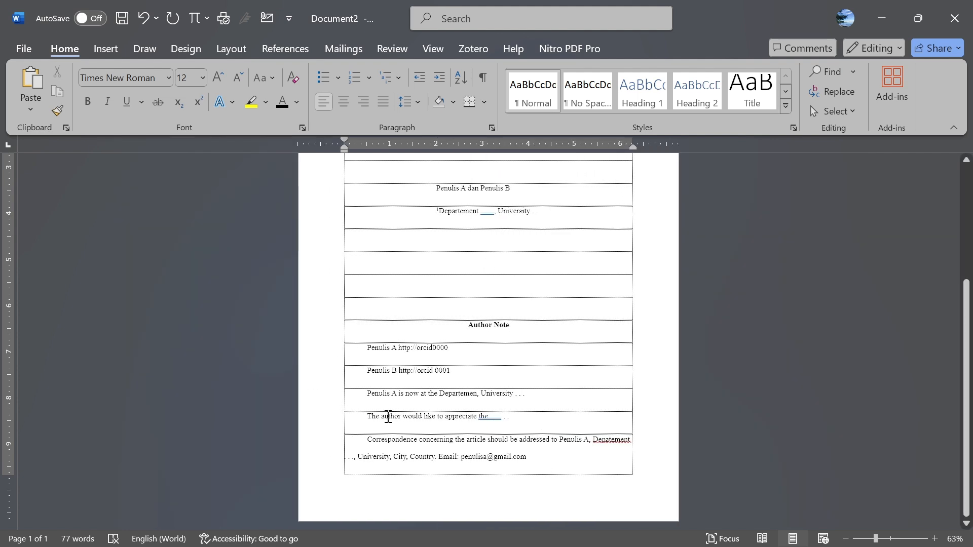
- Select the acknowledgement sentence, then delete an extra empty row above Author Note
left_click(504, 417)
left_click(368, 417)
left_click_drag(402, 417, 515, 416)
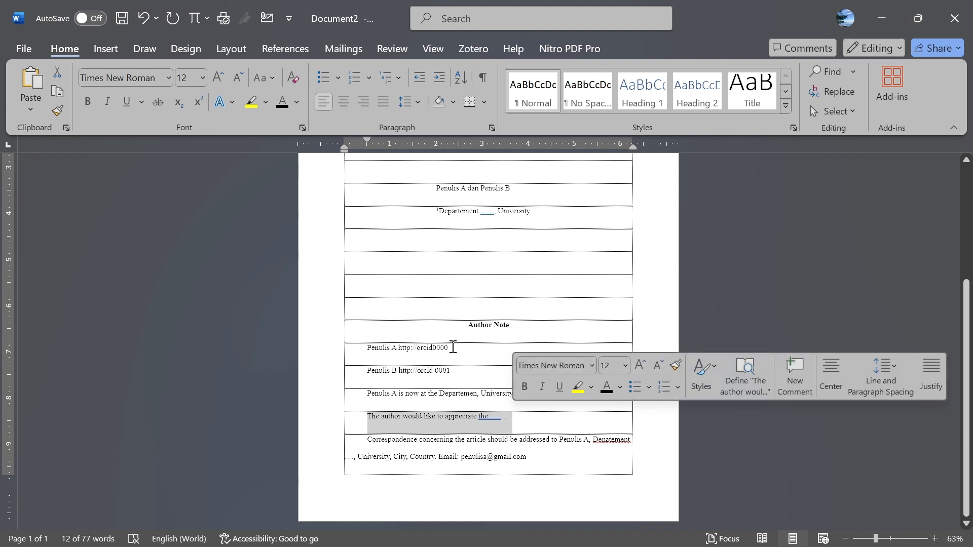
left_click(463, 310)
key("BackSpace")
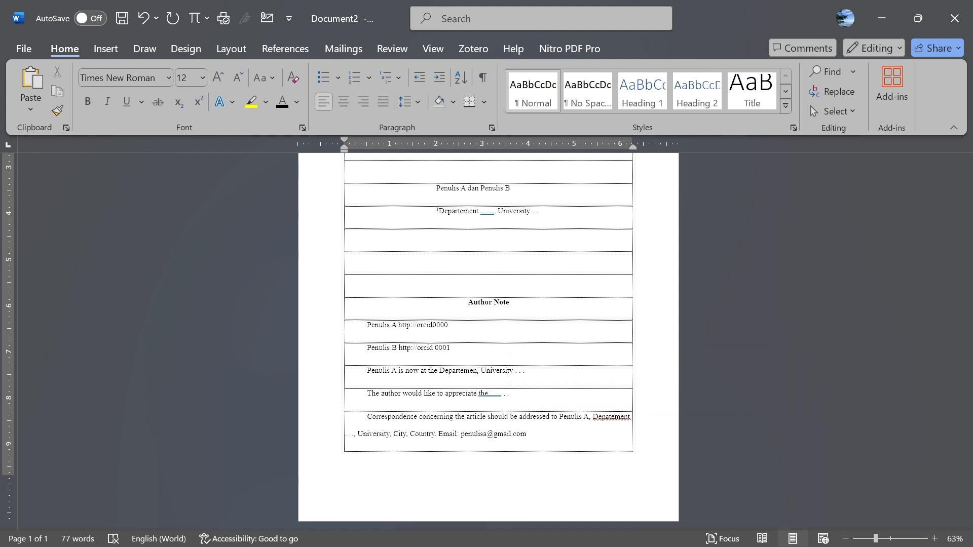
- Zoom out to 47% so the whole title page table, from Book Review to the correspondence row, is visible
scroll(524, 254, "up", 5)
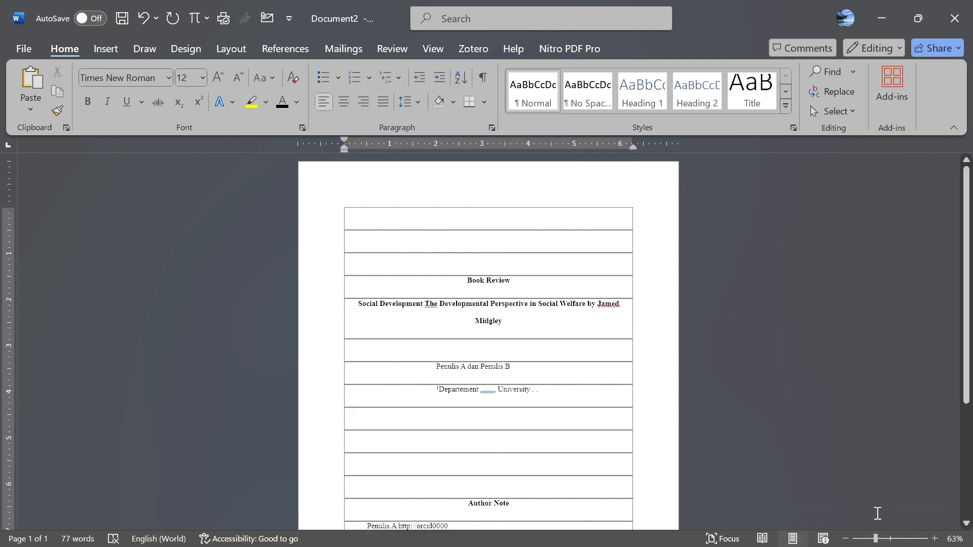
left_click(869, 540)
scroll(573, 385, "down", 2)
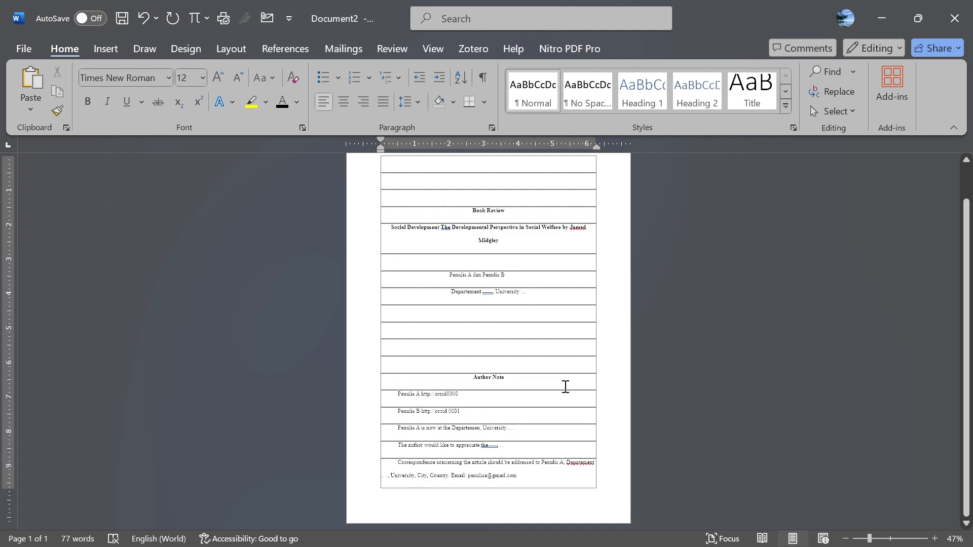
left_click(486, 318)
scroll(484, 271, "up", 2)
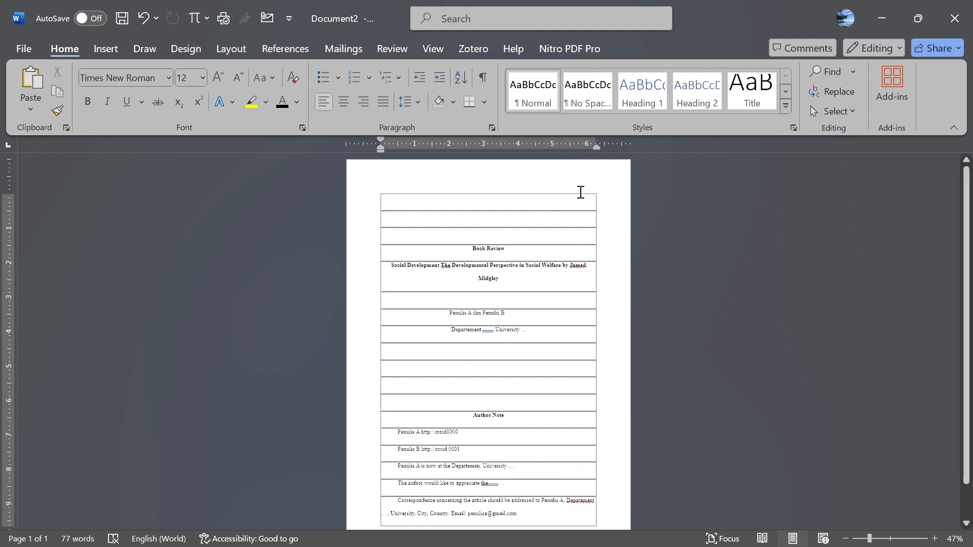
- Insert a Plain Number 3 top-of-page page number in the header and select it
left_click(107, 49)
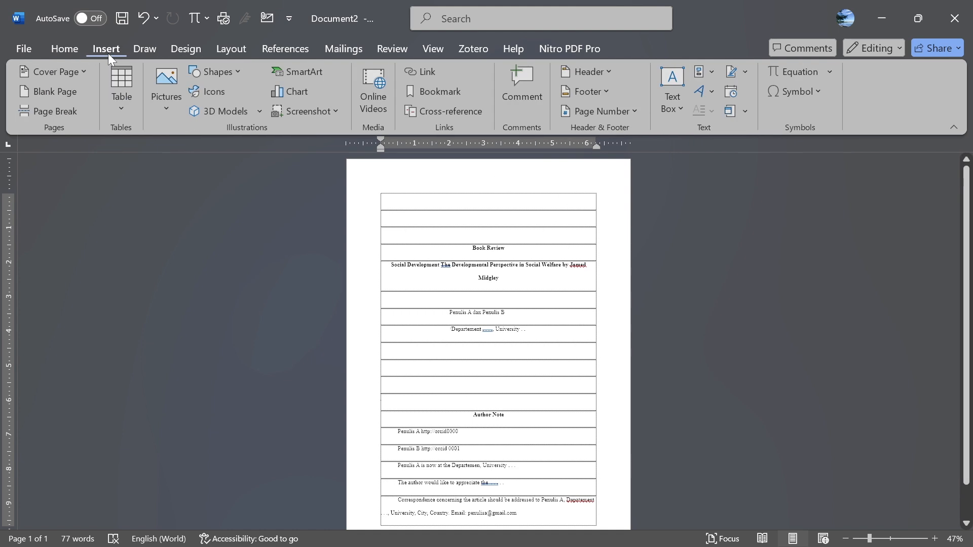
left_click(628, 111)
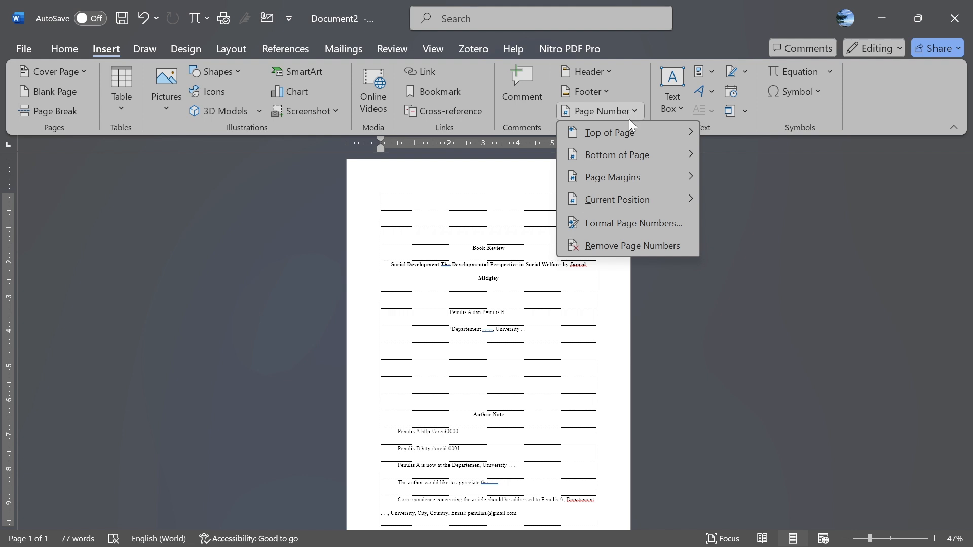
mouse_move(628, 132)
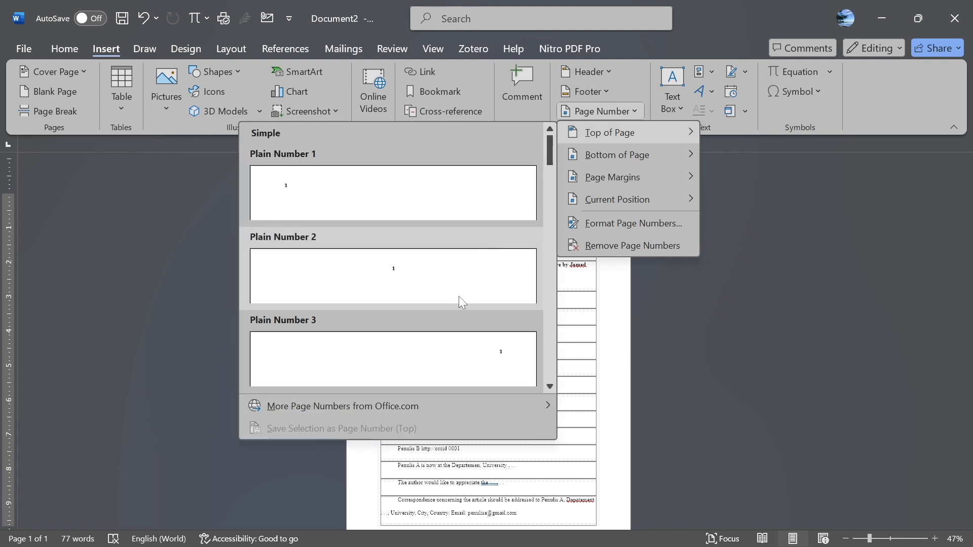
left_click(436, 369)
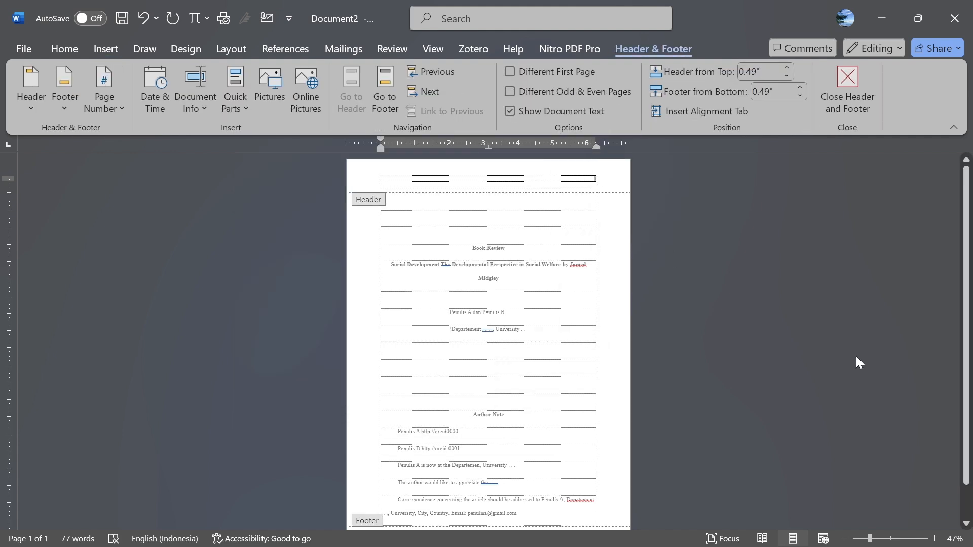
scroll(736, 274, "up", 4, "ctrl")
left_click_drag(669, 181, 719, 180)
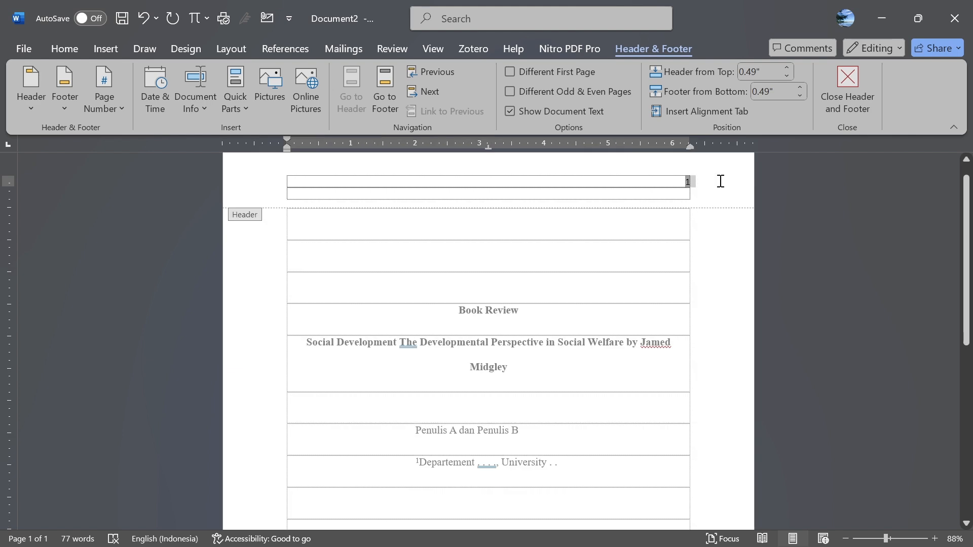
- Set the header page number to Times New Roman, size 12
left_click(56, 49)
left_click(168, 81)
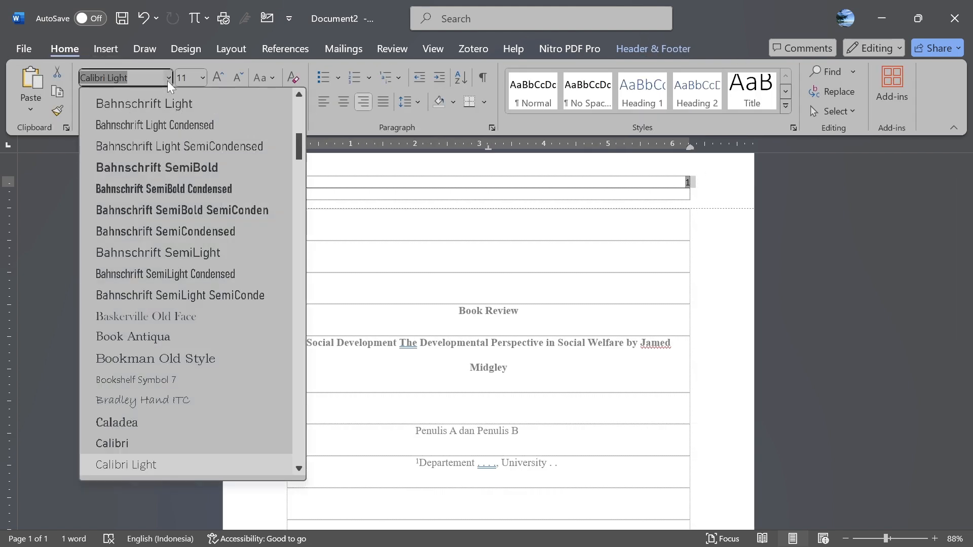
scroll(231, 157, "up", 6)
left_click(208, 184)
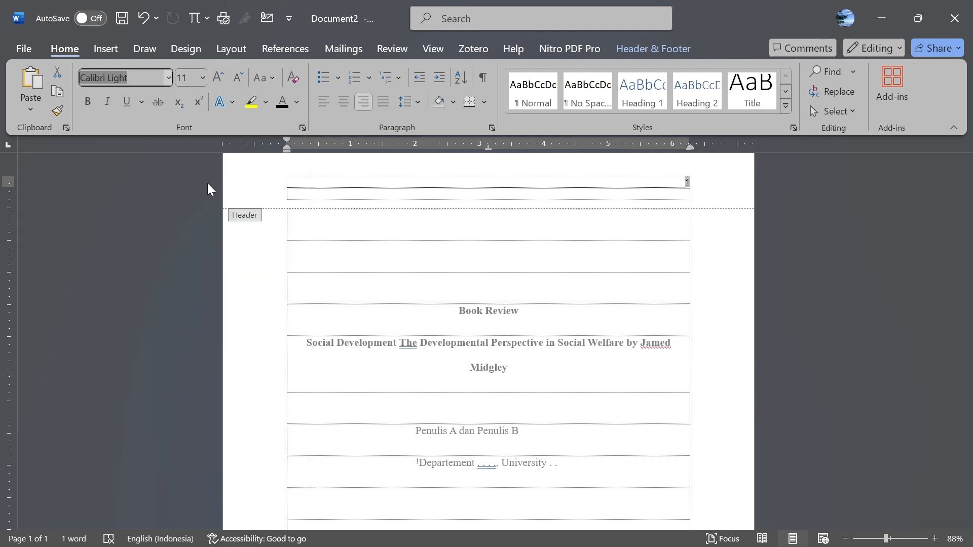
left_click(203, 79)
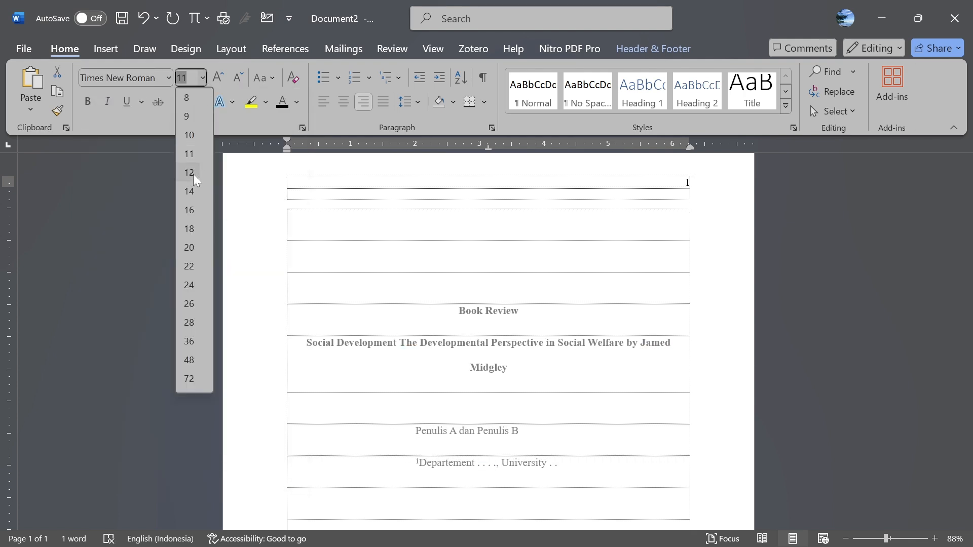
left_click(193, 174)
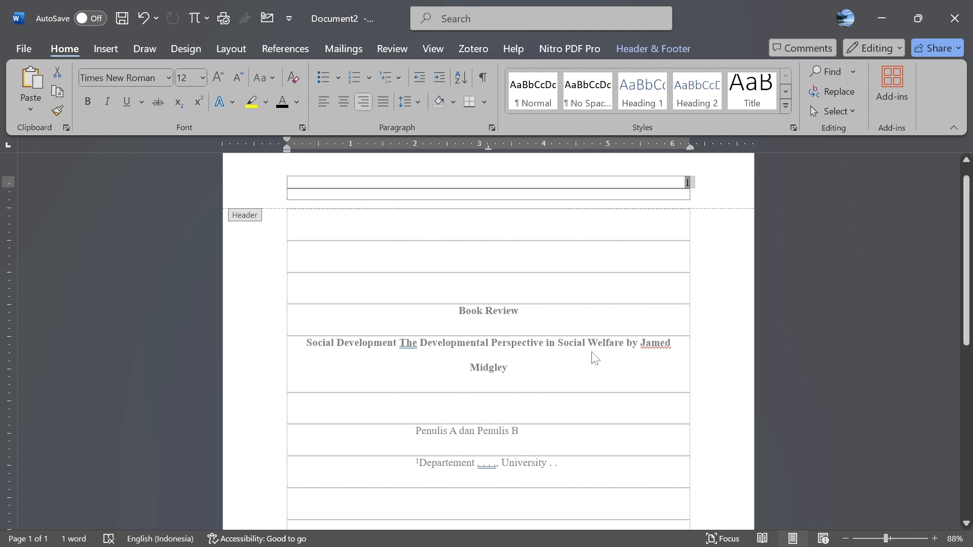
- Close the header and fix the author's first name by changing its final 'd' to 's'
double_click(639, 343)
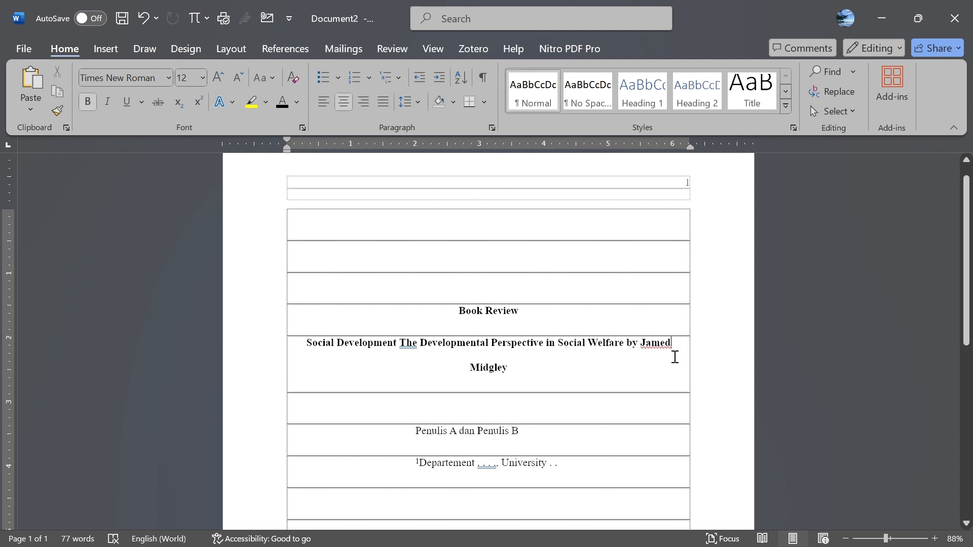
key("BackSpace")
type("s Midgley")
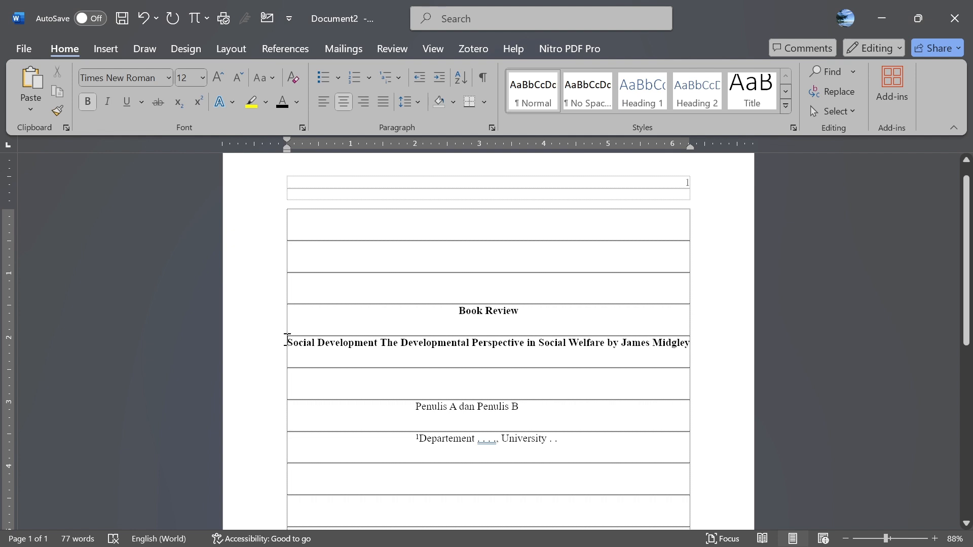
- Select the words 'Social Development' at the start of the title
mouse_move(289, 338)
left_mouse_down()
mouse_move(426, 333)
mouse_move(386, 352)
mouse_move(399, 353)
mouse_move(269, 343)
mouse_move(293, 355)
left_mouse_up()
key("ctrl+c")
left_click(388, 349)
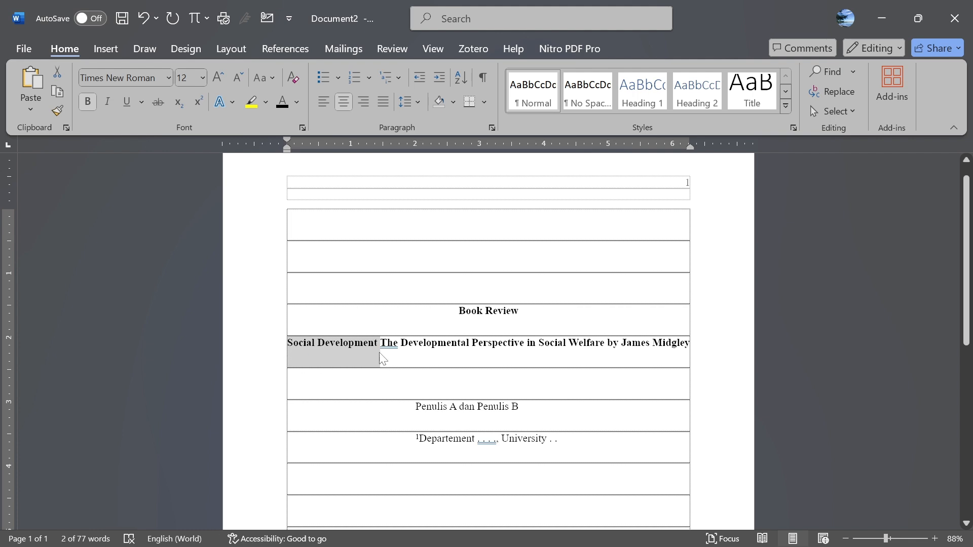
scroll(371, 275, "up", 1)
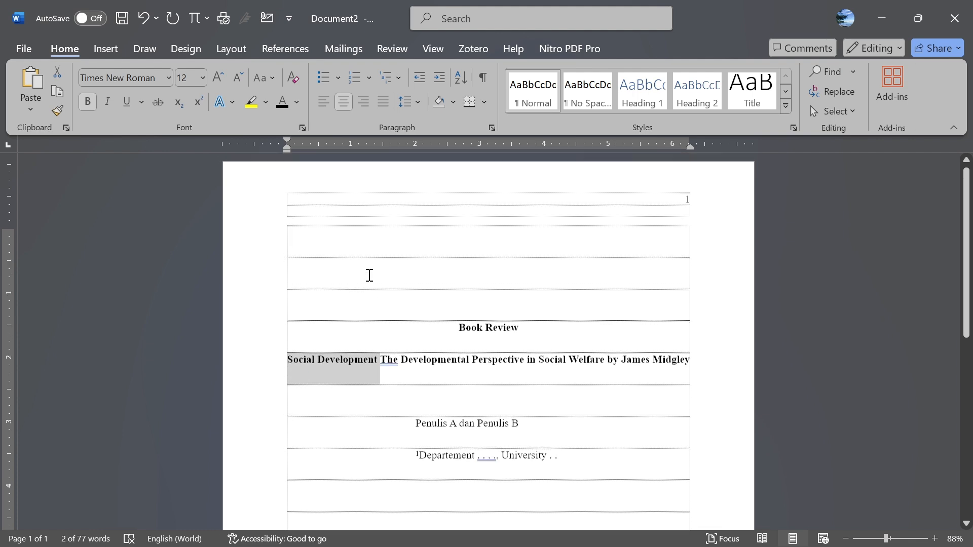
- Paste 'Social Development' left-aligned into the header, with the page number tabbed to the right margin
double_click(305, 203)
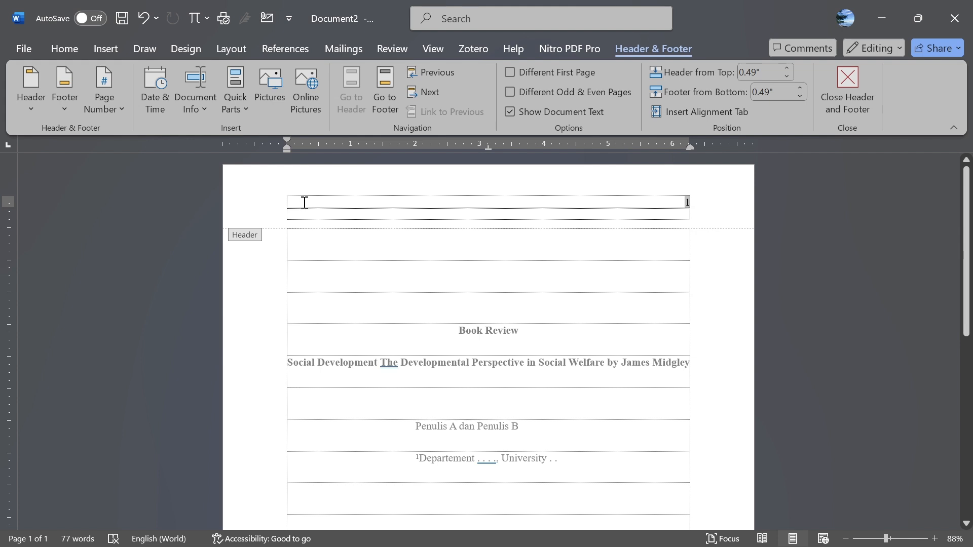
key("ctrl+v")
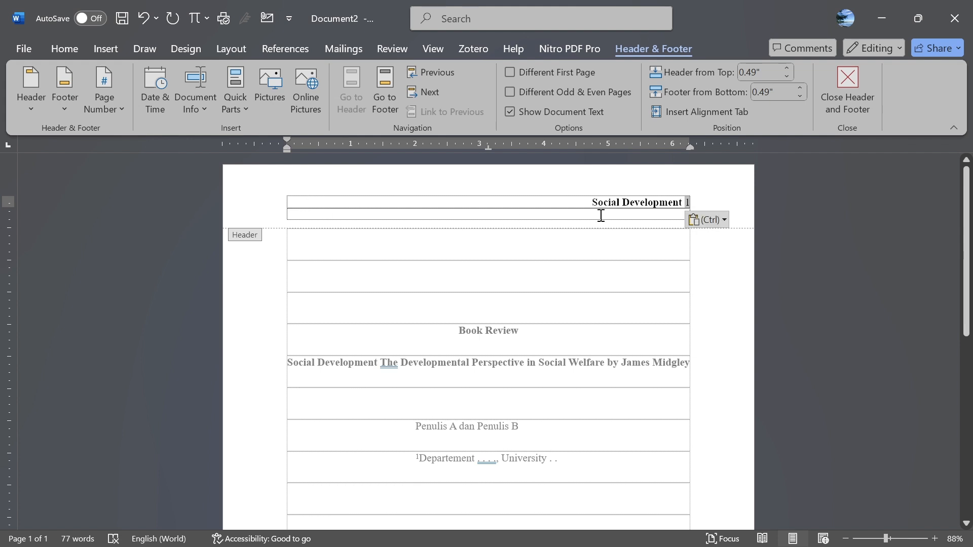
key("ctrl+l")
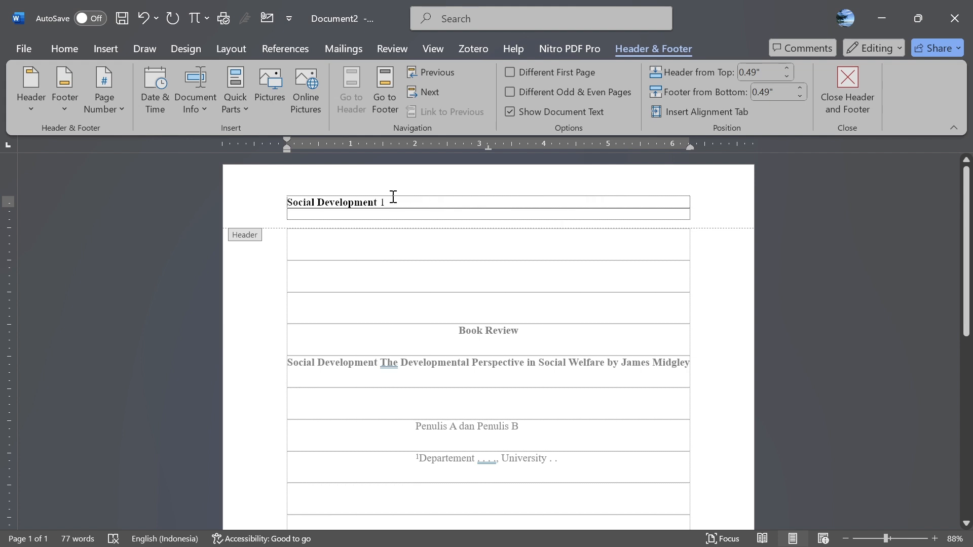
left_click(380, 204)
key("Tab")
key("Tab")
- Make the header text non-bold UPPERCASE 'SOCIAL DEVELOPMENT' and close the header
left_click_drag(375, 203, 272, 207)
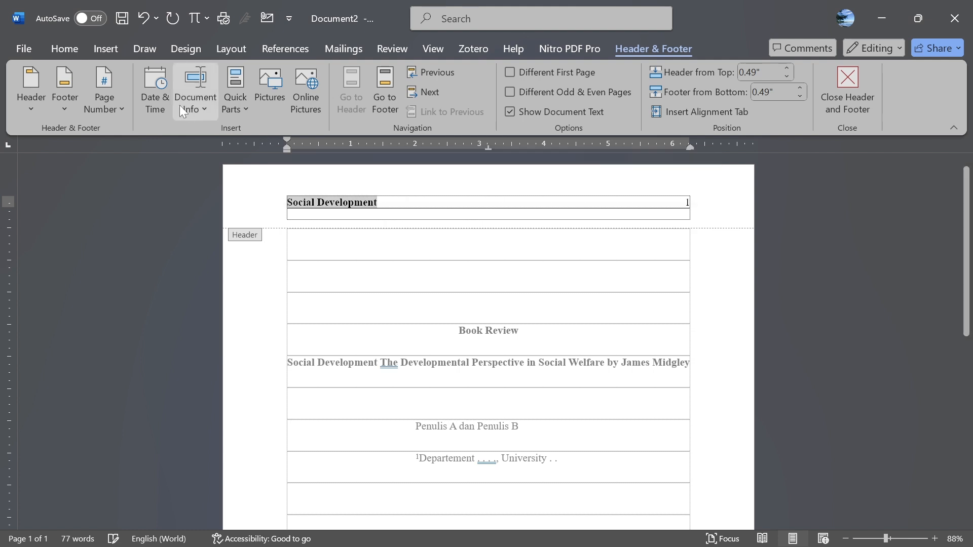
left_click(67, 48)
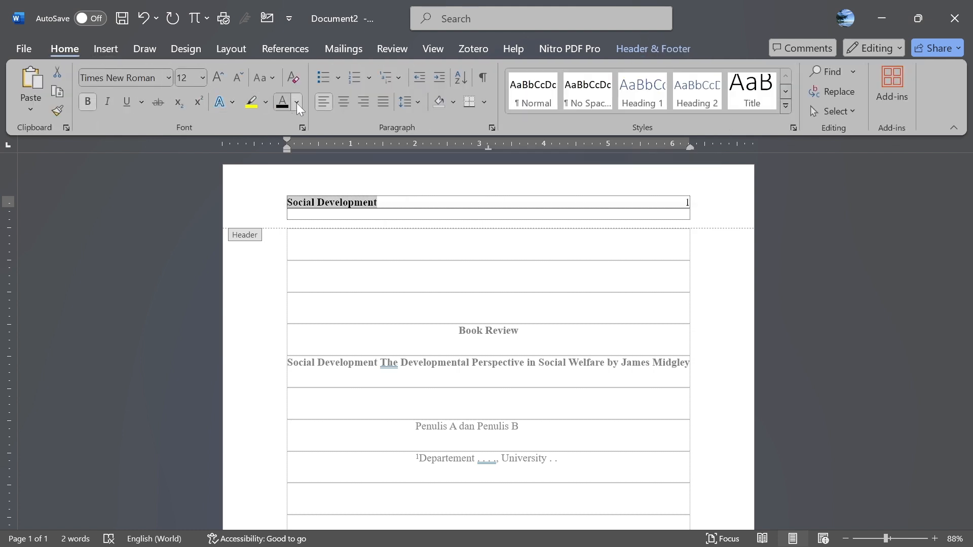
left_click(270, 82)
left_click(295, 141)
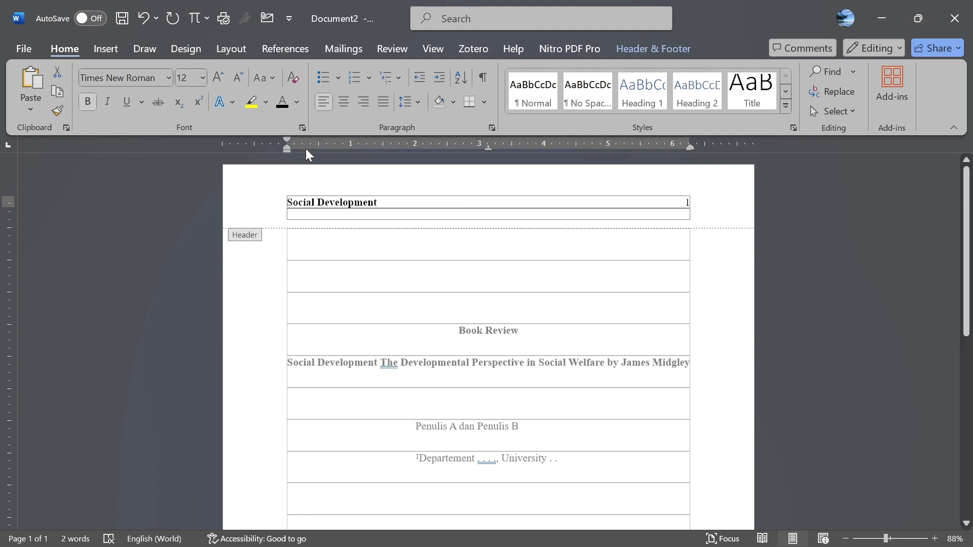
left_click(88, 102)
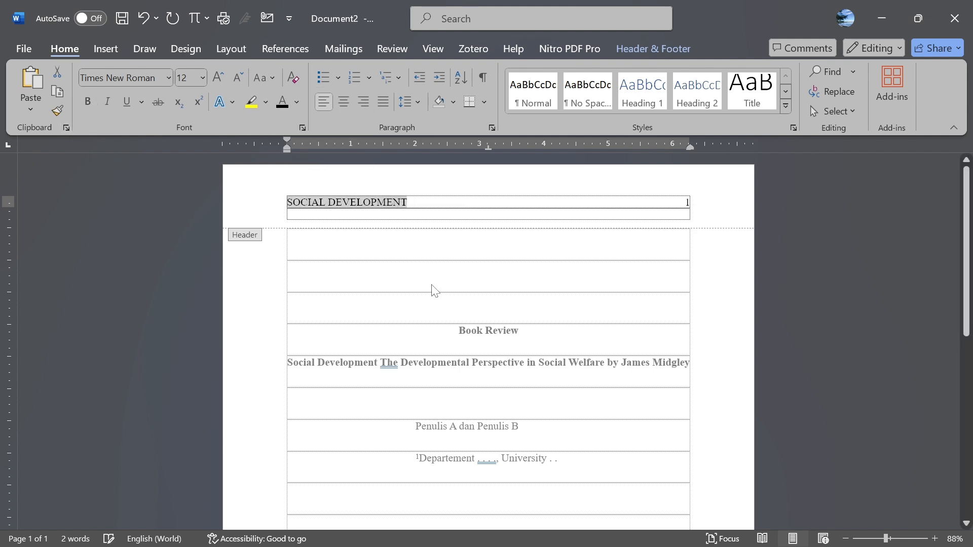
double_click(489, 284)
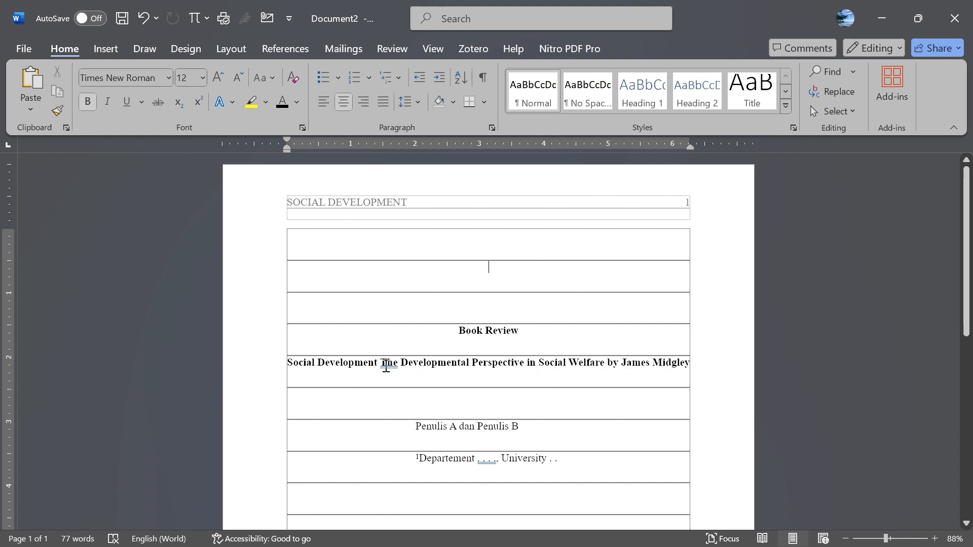
- Undo the last edit, add a colon after 'Social Development' in the title, and zoom to 63%
key("ctrl+z")
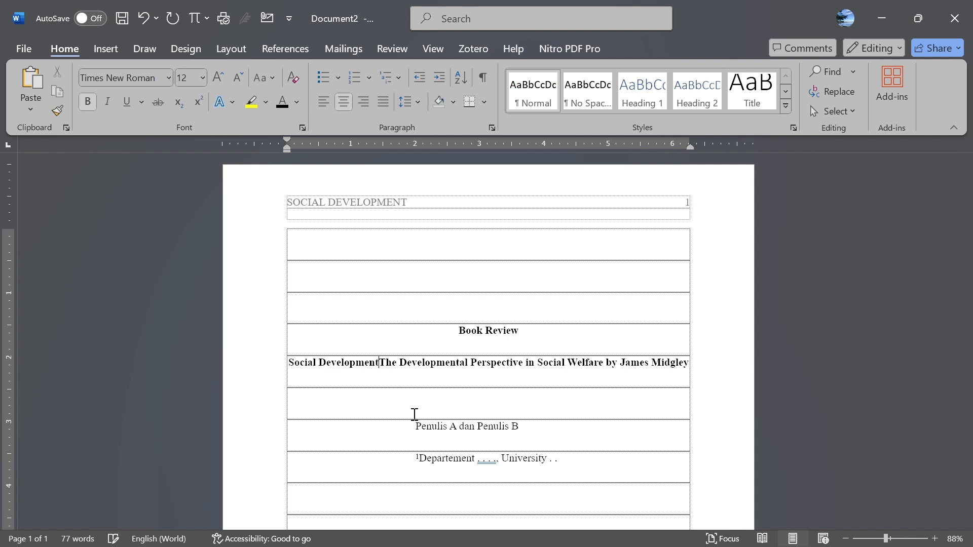
type(":")
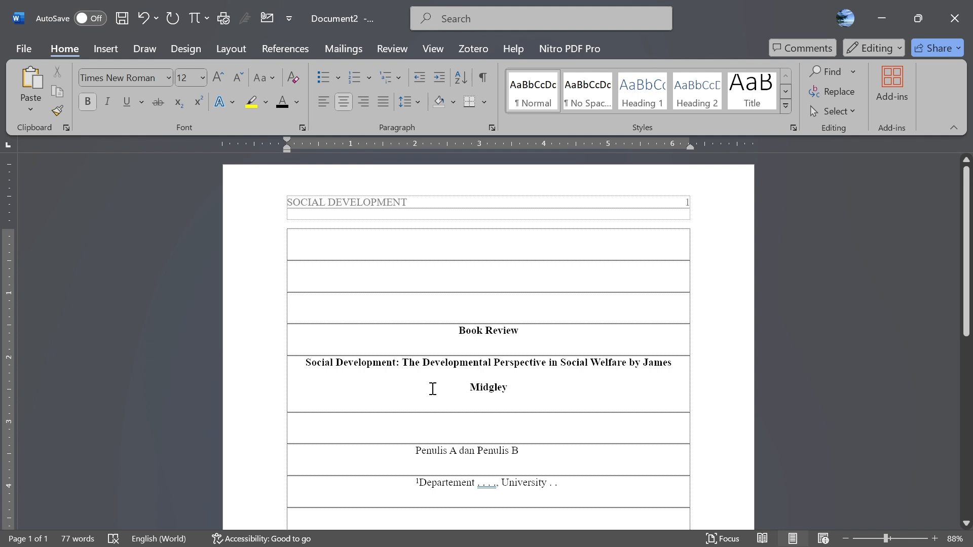
scroll(484, 379, "down", 3)
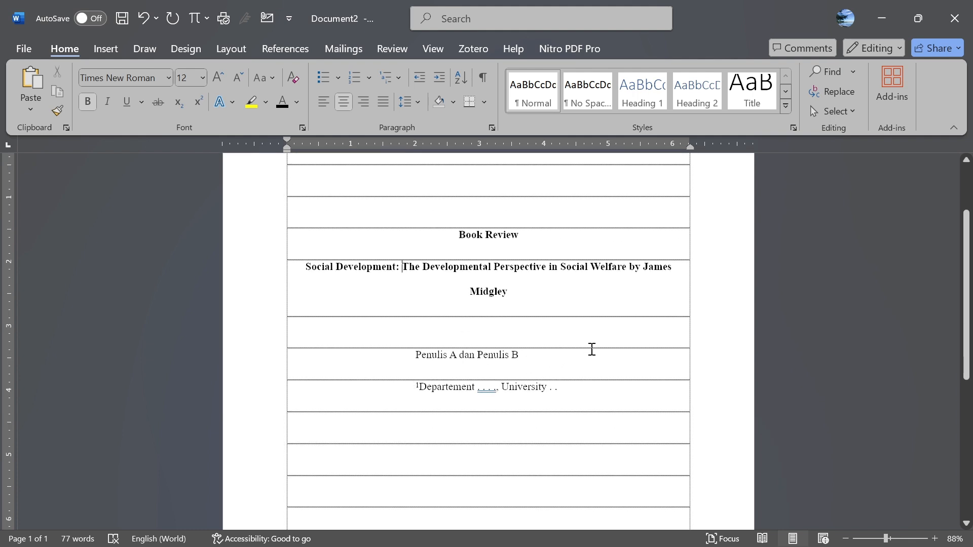
scroll(606, 345, "down", 1)
scroll(606, 343, "down", 2)
scroll(607, 343, "up", 2)
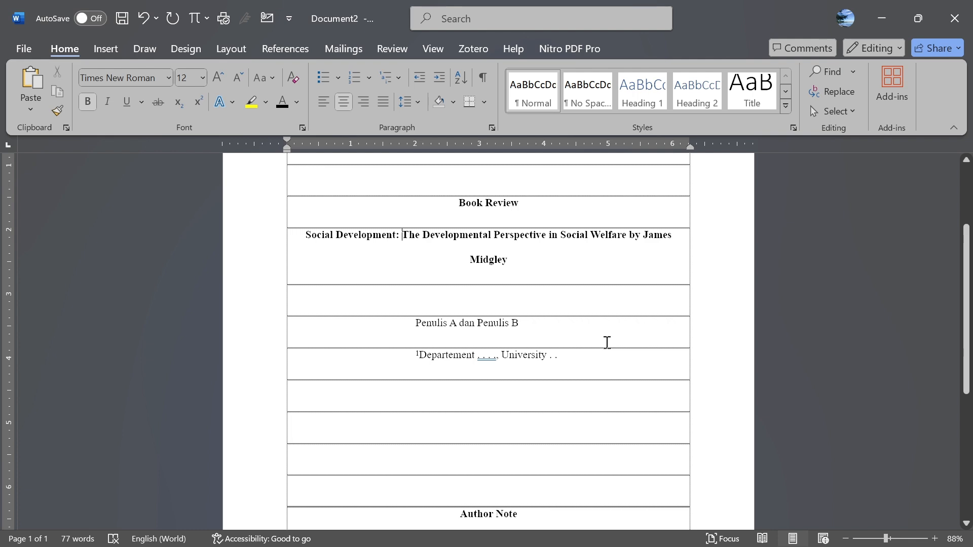
scroll(607, 342, "down", 7)
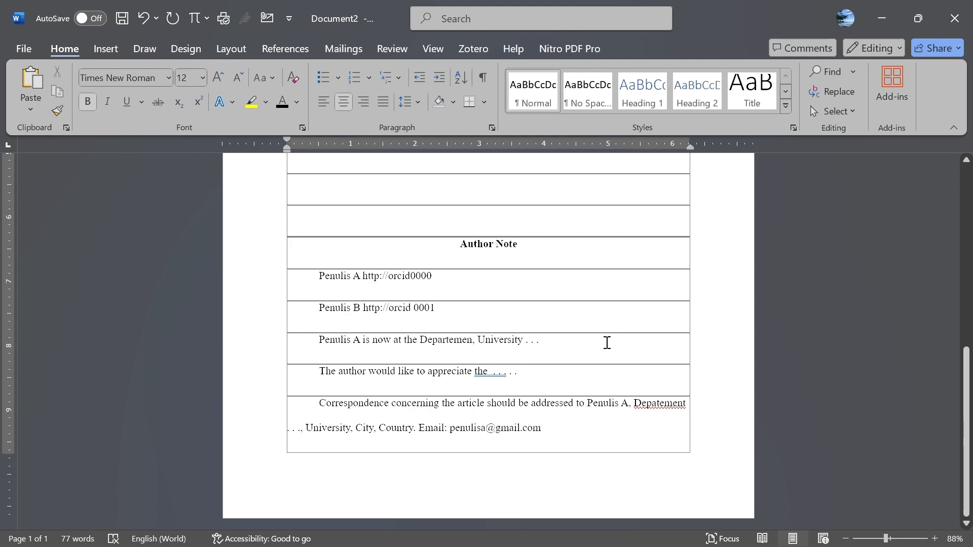
scroll(607, 343, "up", 8)
scroll(607, 343, "up", 2)
left_click(876, 539)
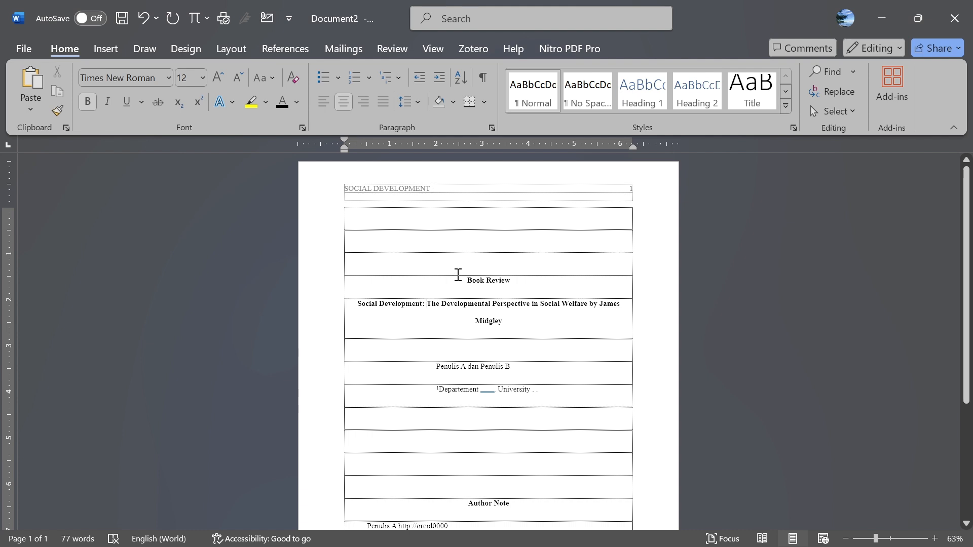
- Delete the superscript 1 in front of 'Departement' on the affiliation line
left_click_drag(461, 276, 556, 326)
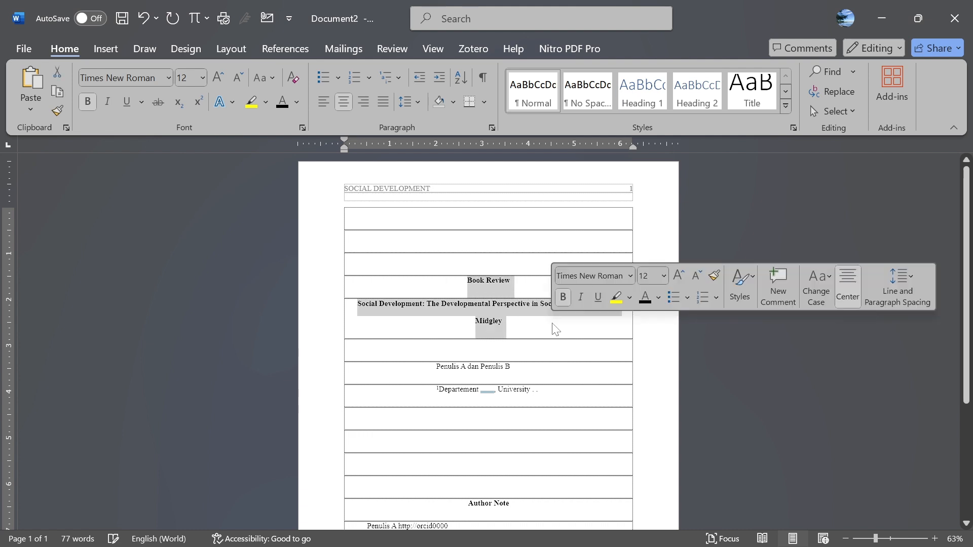
left_click(501, 323)
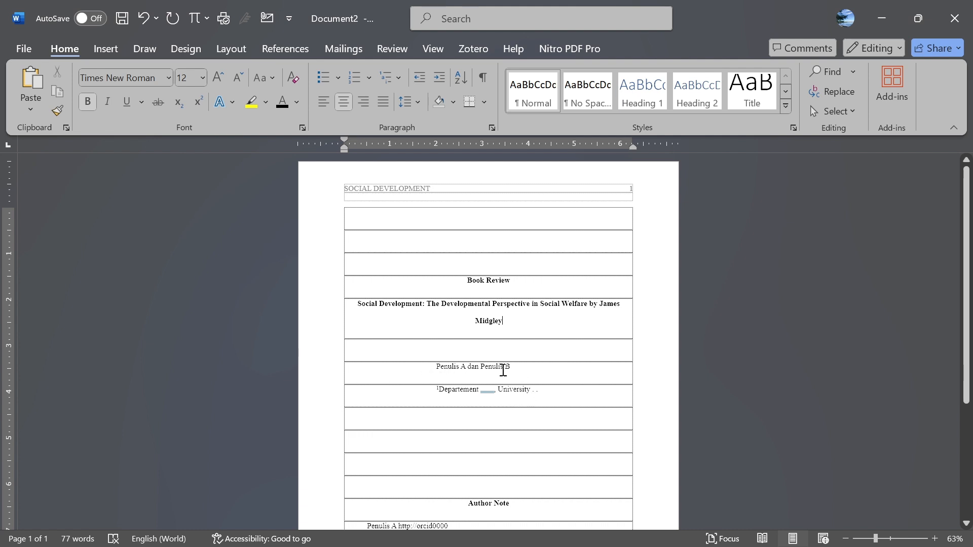
left_click(439, 394)
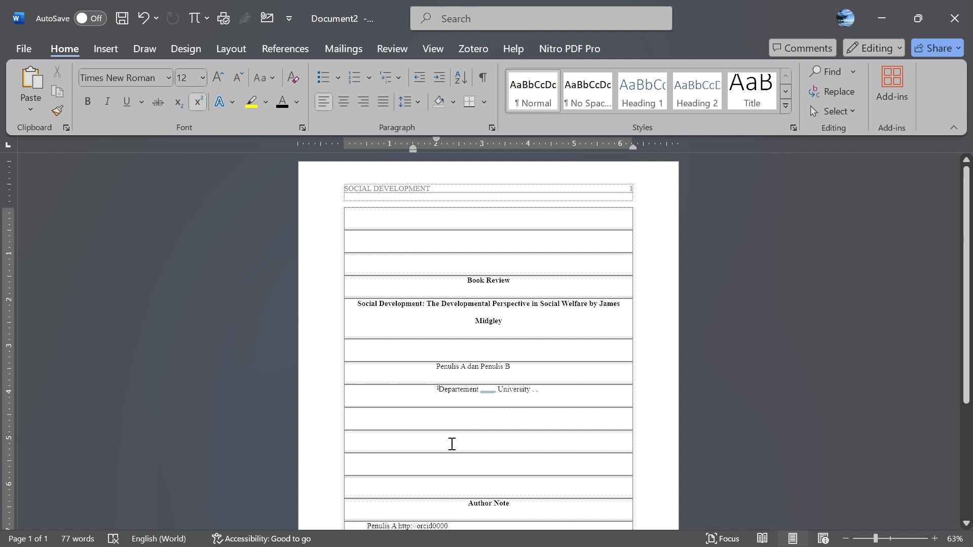
key("BackSpace")
scroll(496, 450, "down", 2)
scroll(495, 446, "down", 2)
scroll(487, 385, "down", 2)
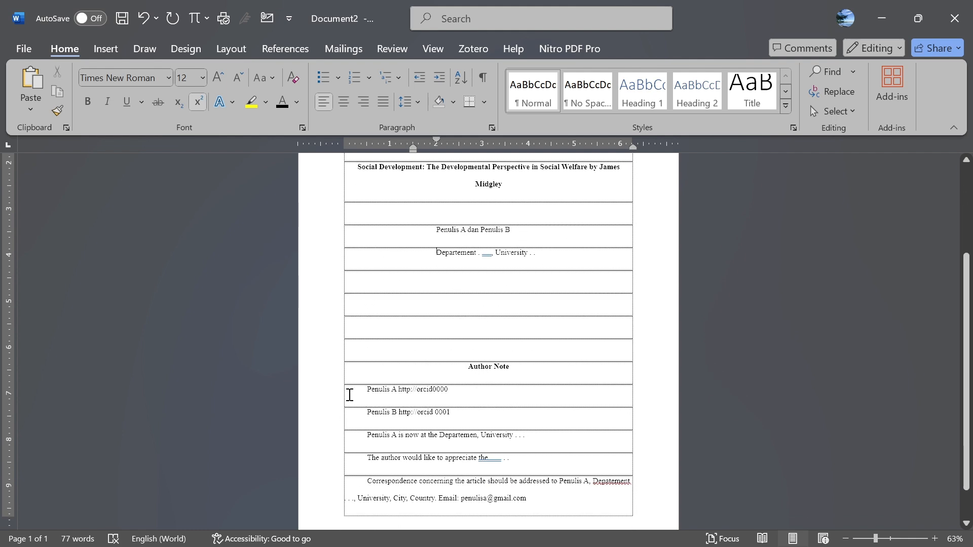
scroll(355, 391, "up", 1)
scroll(355, 392, "down", 1)
left_click_drag(364, 456, 517, 456)
left_click(348, 482)
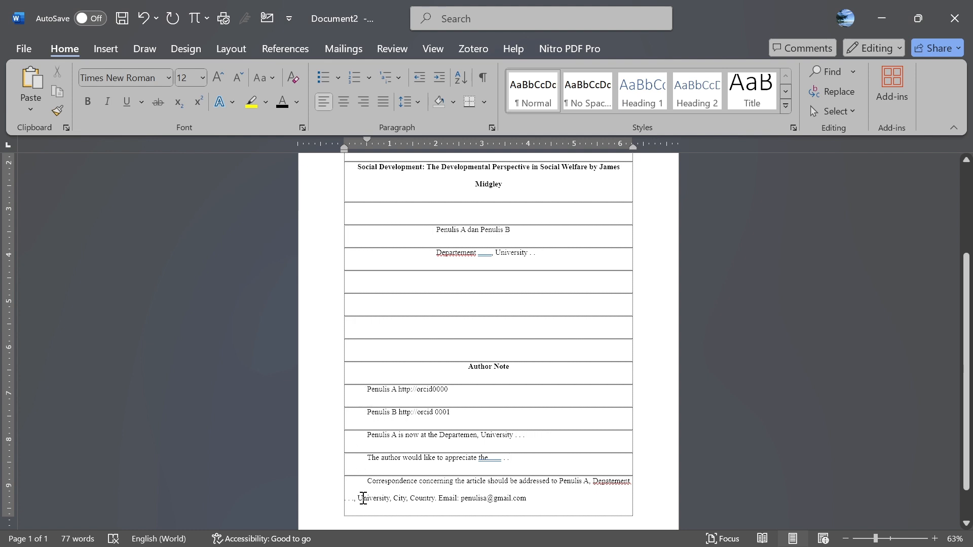
scroll(357, 502, "down", 1)
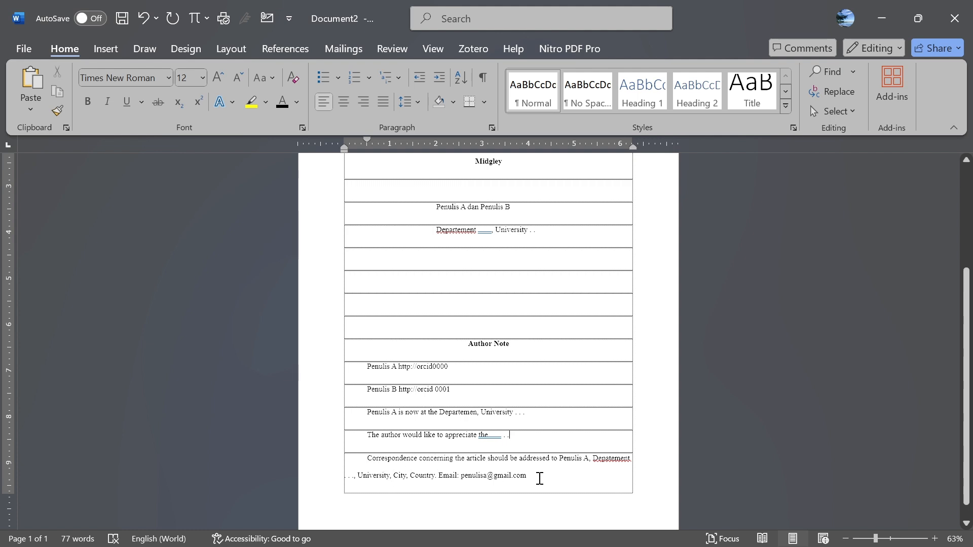
scroll(539, 479, "up", 3)
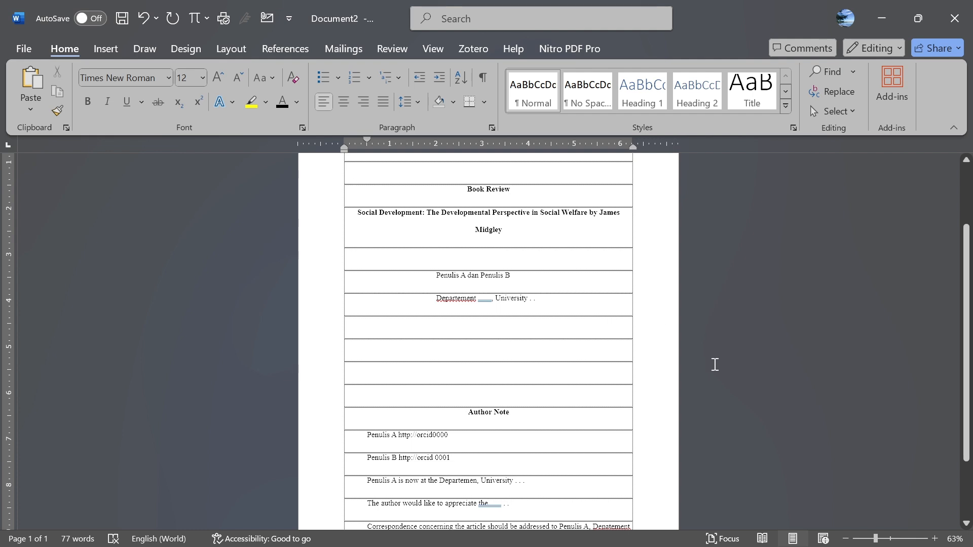
scroll(617, 373, "up", 3)
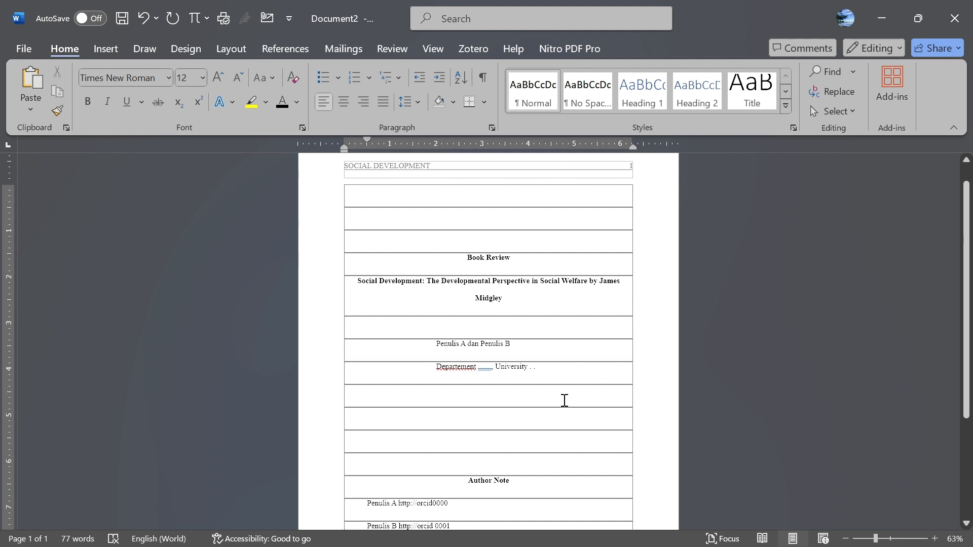
scroll(556, 419, "down", 2)
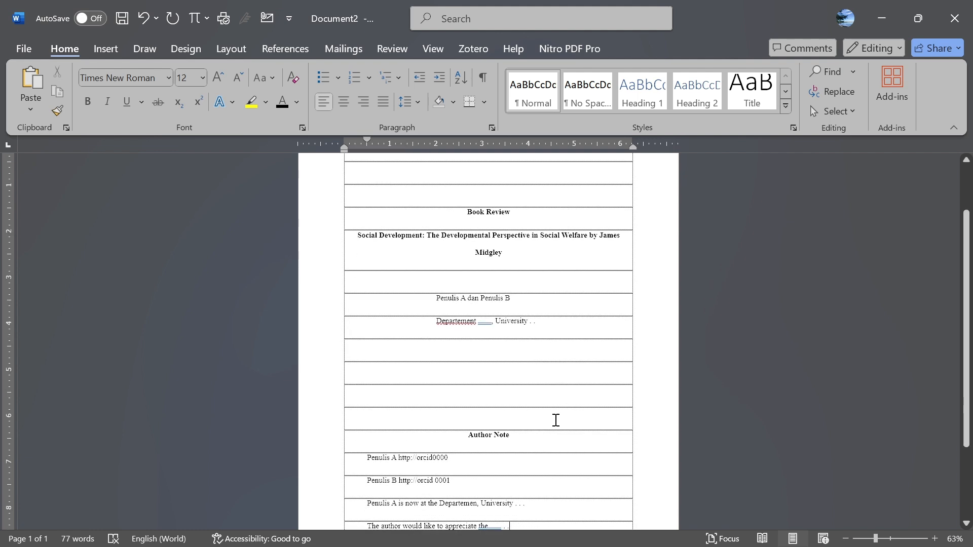
scroll(556, 420, "down", 4)
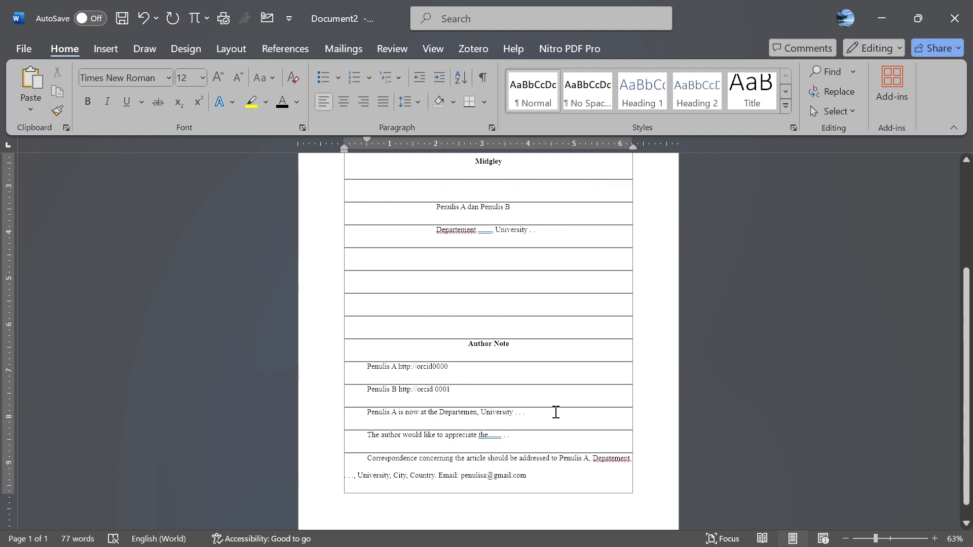
scroll(556, 412, "up", 4)
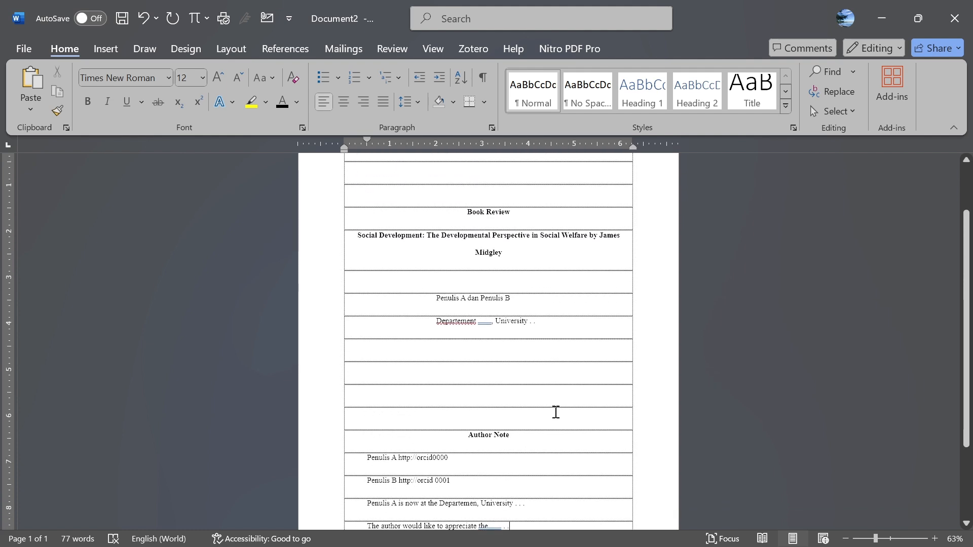